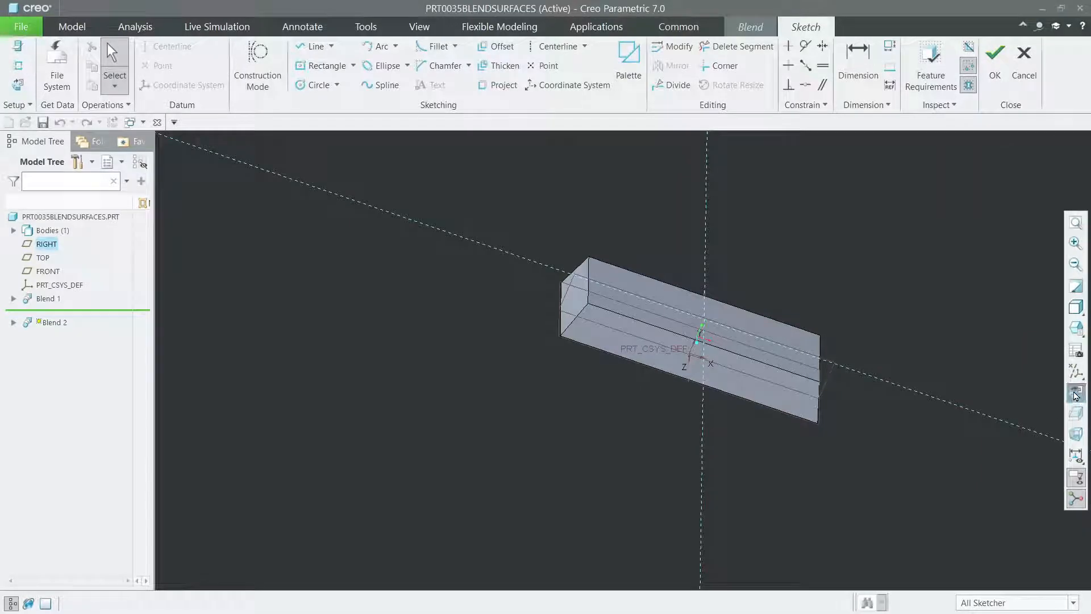
Project the four edges of the existing block's top face as the first blend section and finish the sketch
{"action": "left_click", "coordinate": [498, 85]}
{"action": "left_click", "coordinate": [467, 285]}
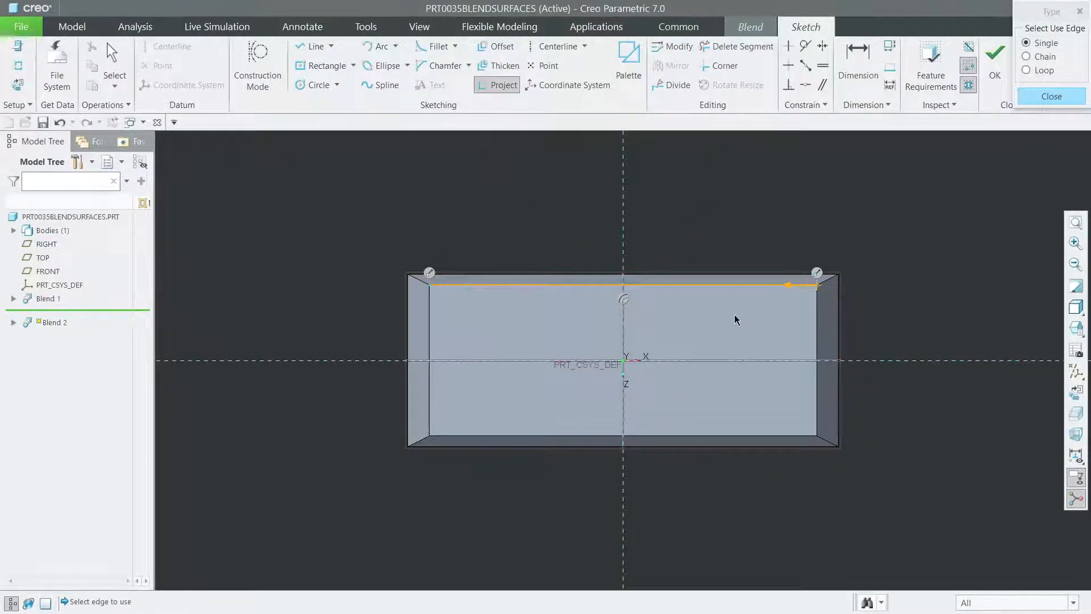
{"action": "left_click", "coordinate": [818, 330]}
{"action": "left_click", "coordinate": [597, 439]}
{"action": "left_click", "coordinate": [429, 344]}
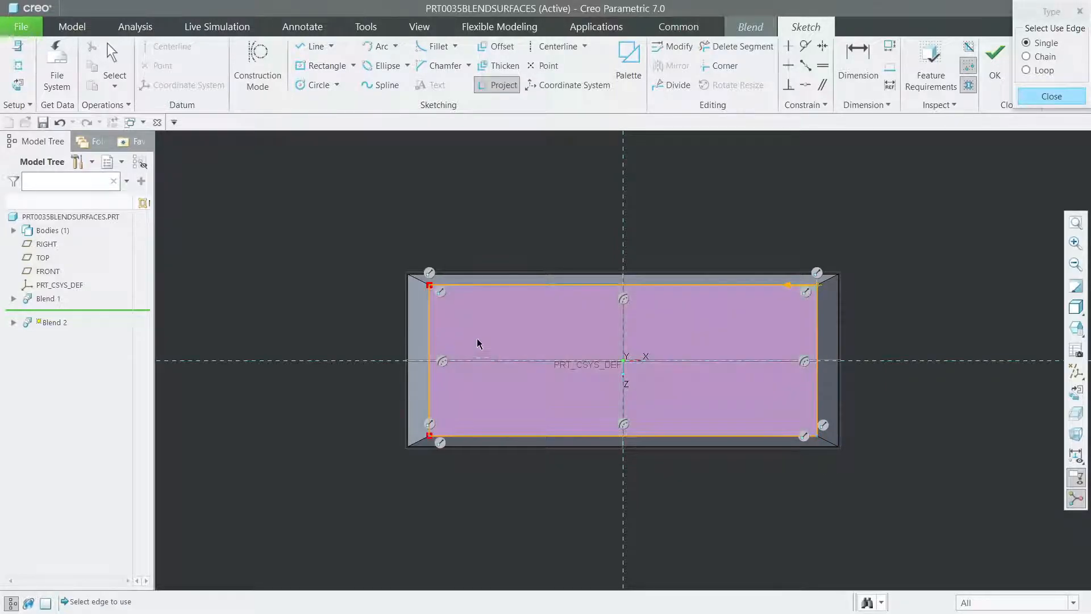
{"action": "left_click", "coordinate": [1051, 96]}
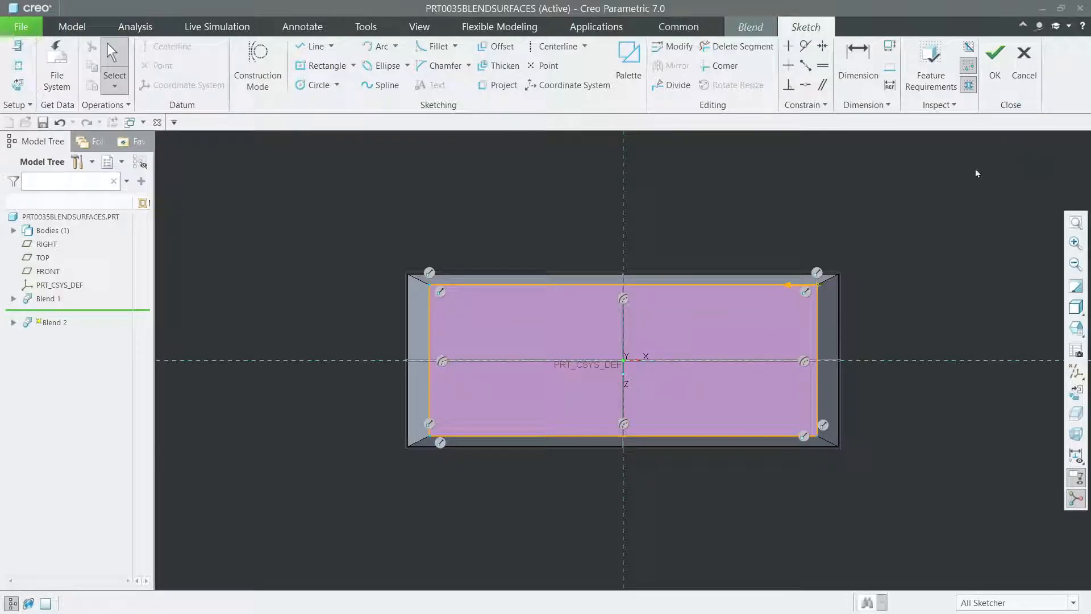
{"action": "left_click", "coordinate": [994, 53]}
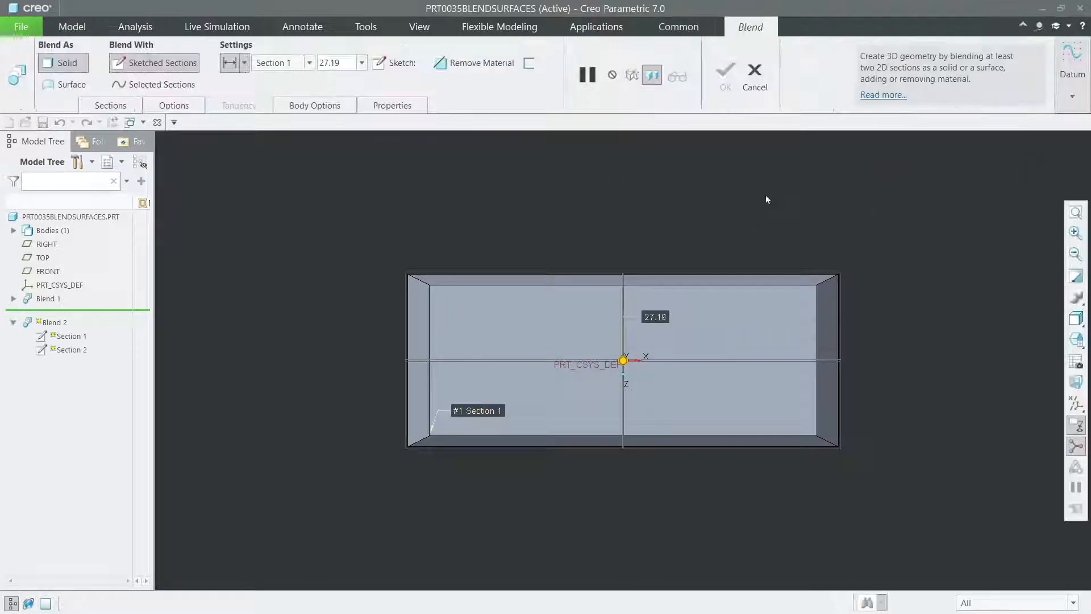
Set the second section's offset from Section 1 to 5 and open its sketch in the 2D view
{"action": "double_click", "coordinate": [721, 163]}
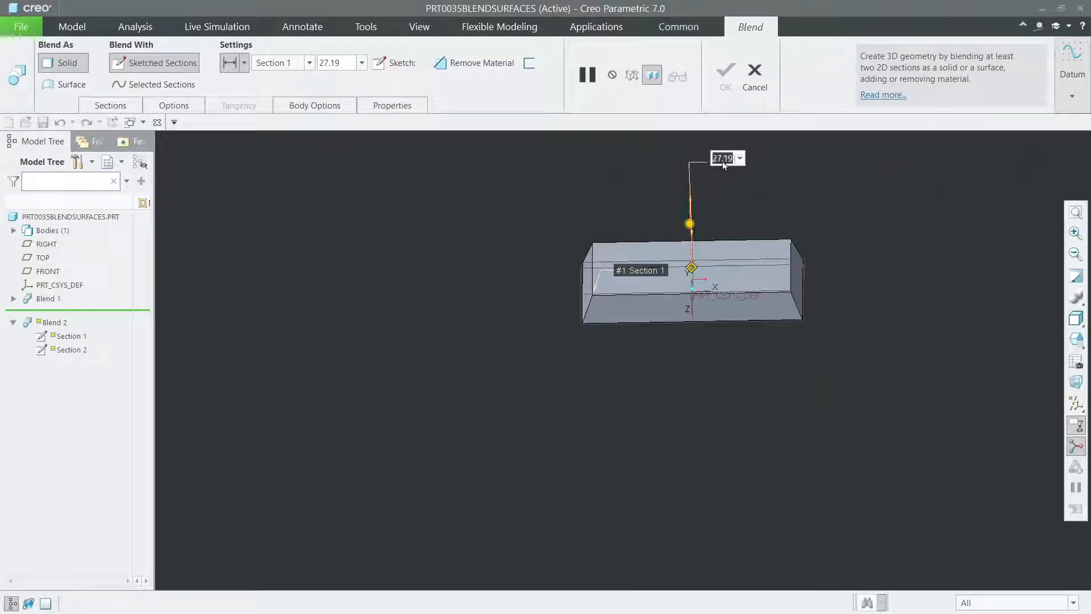
{"action": "type", "text": "5"}
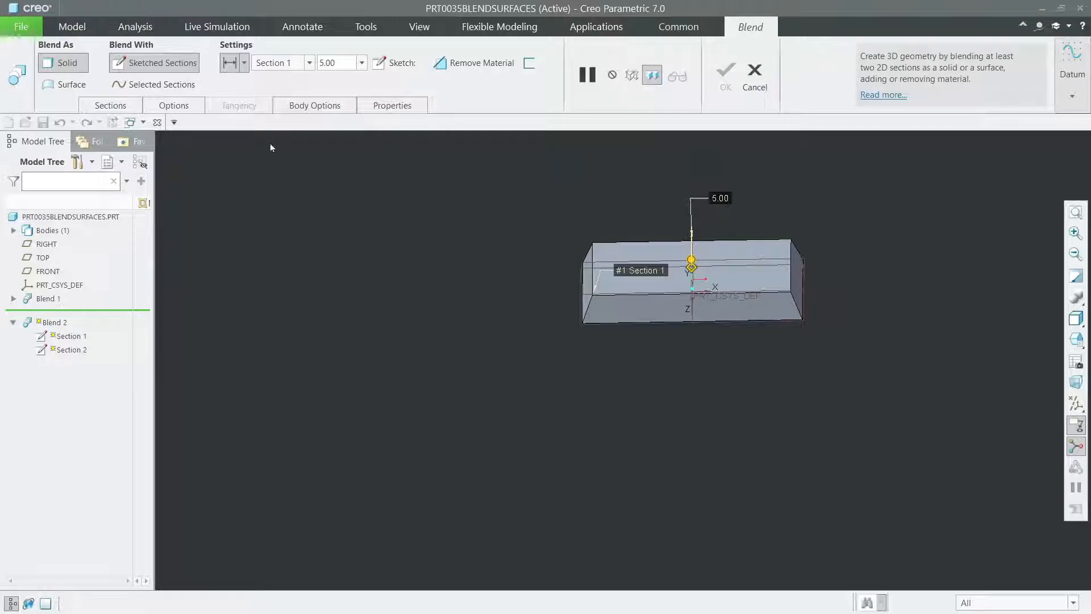
{"action": "left_click", "coordinate": [108, 105]}
{"action": "left_click", "coordinate": [414, 241]}
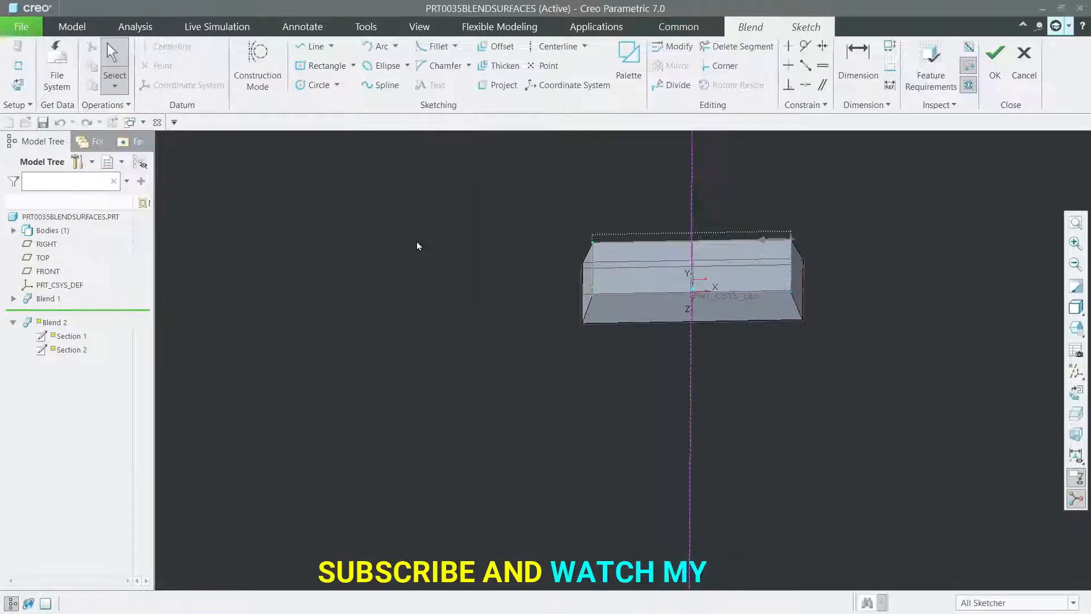
{"action": "left_click", "coordinate": [1078, 387]}
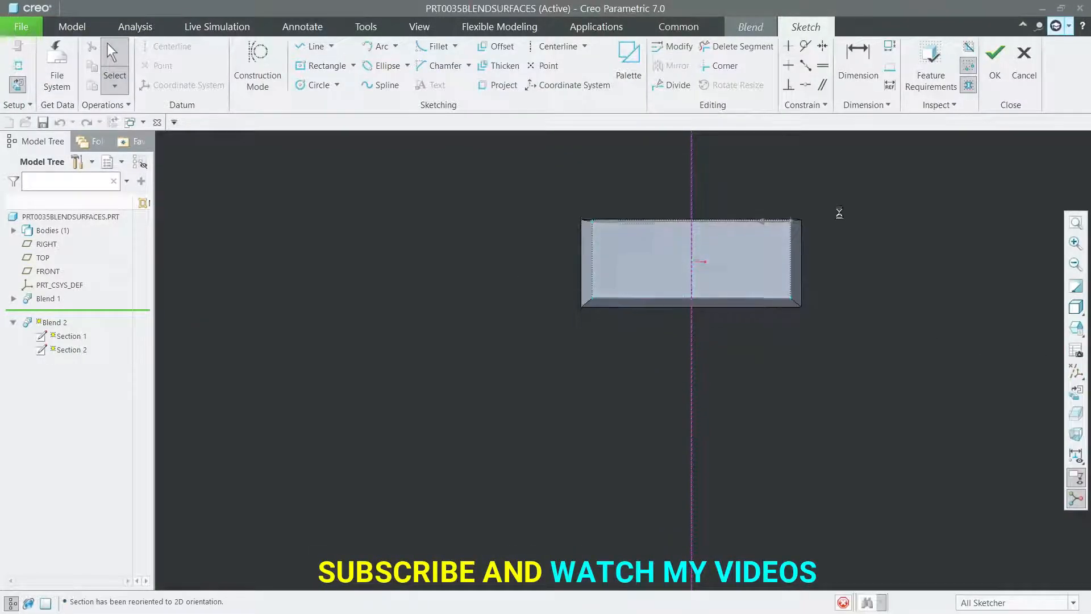
Sketch a center rectangle about 71.6 wide on the origin, inside the outline of the first section
{"action": "left_click", "coordinate": [323, 66]}
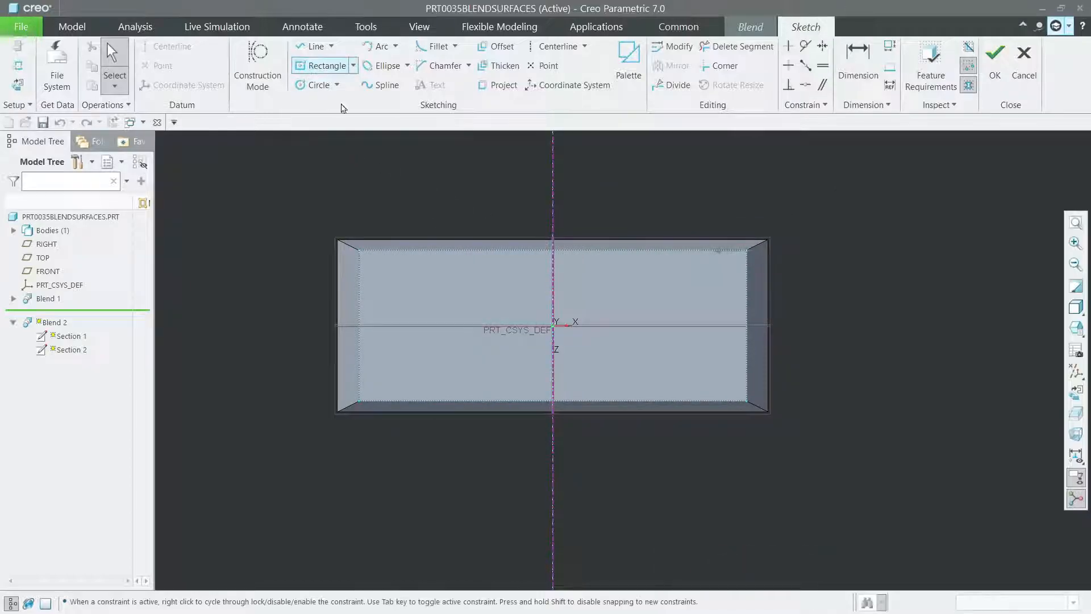
{"action": "left_click", "coordinate": [553, 326]}
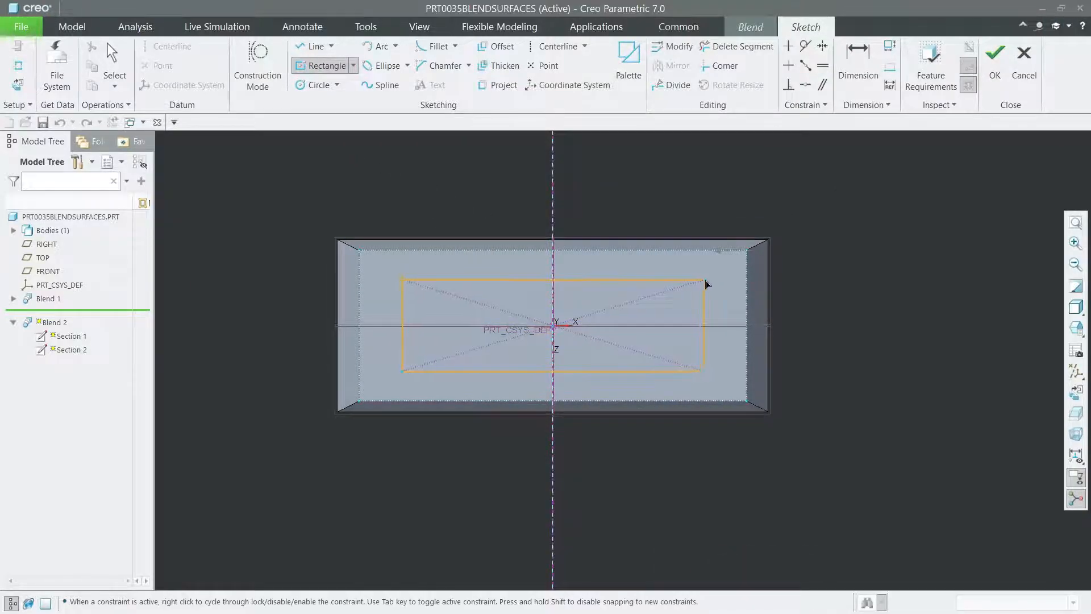
{"action": "left_click", "coordinate": [708, 275]}
{"action": "middle_click", "coordinate": [658, 167]}
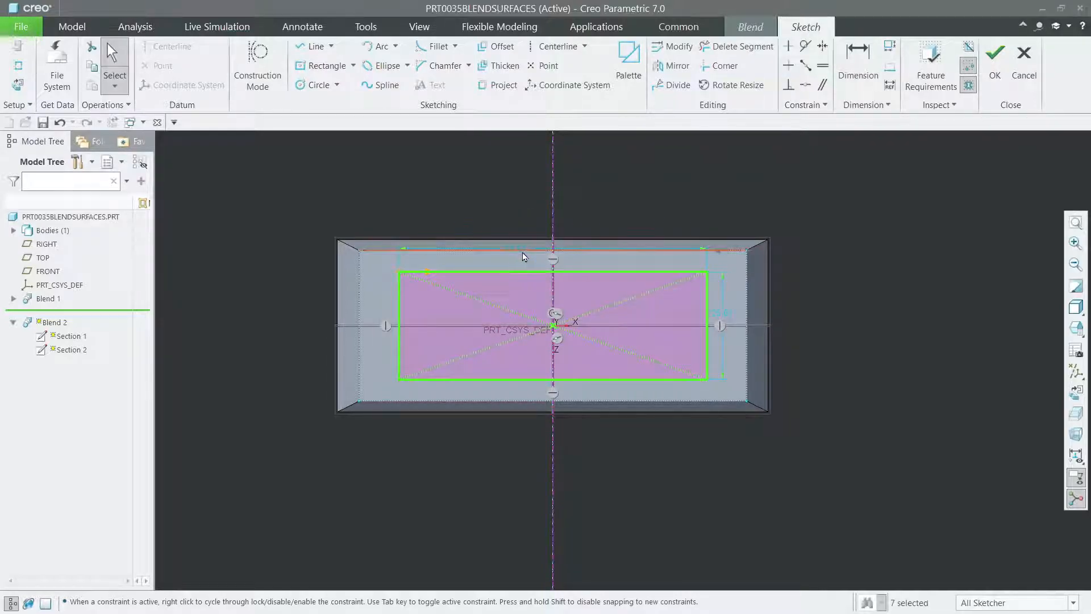
Set the rectangle's width to 70 and its height to 30, and finish the section sketch
{"action": "left_click_drag", "start_coordinate": [521, 254], "coordinate": [518, 218]}
{"action": "double_click", "coordinate": [518, 218]}
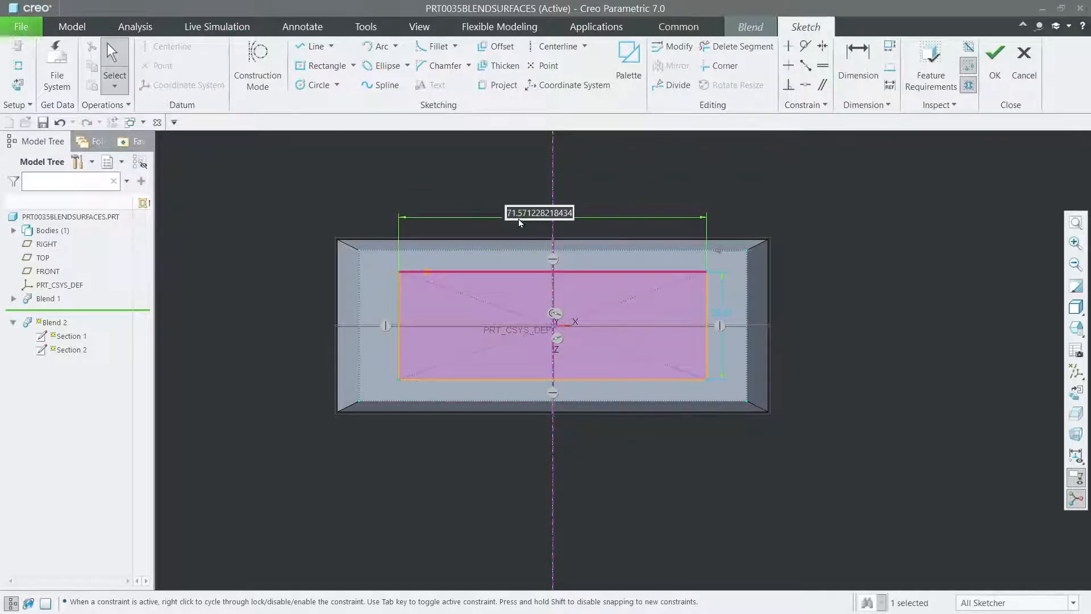
{"action": "type", "text": "70"}
{"action": "key", "text": "Return"}
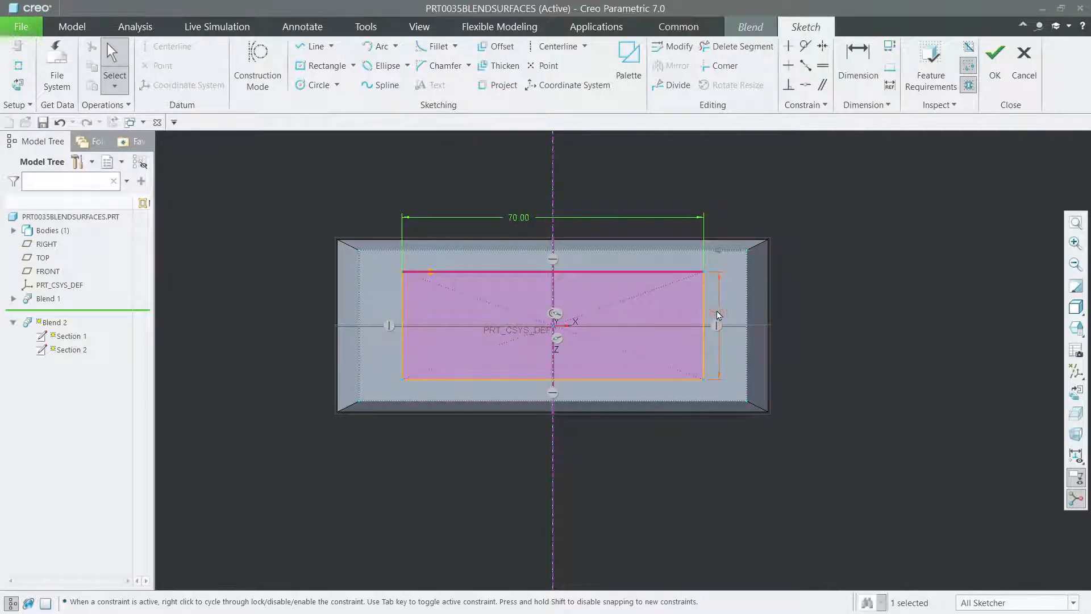
{"action": "double_click", "coordinate": [721, 315]}
{"action": "type", "text": "30"}
{"action": "key", "text": "Return"}
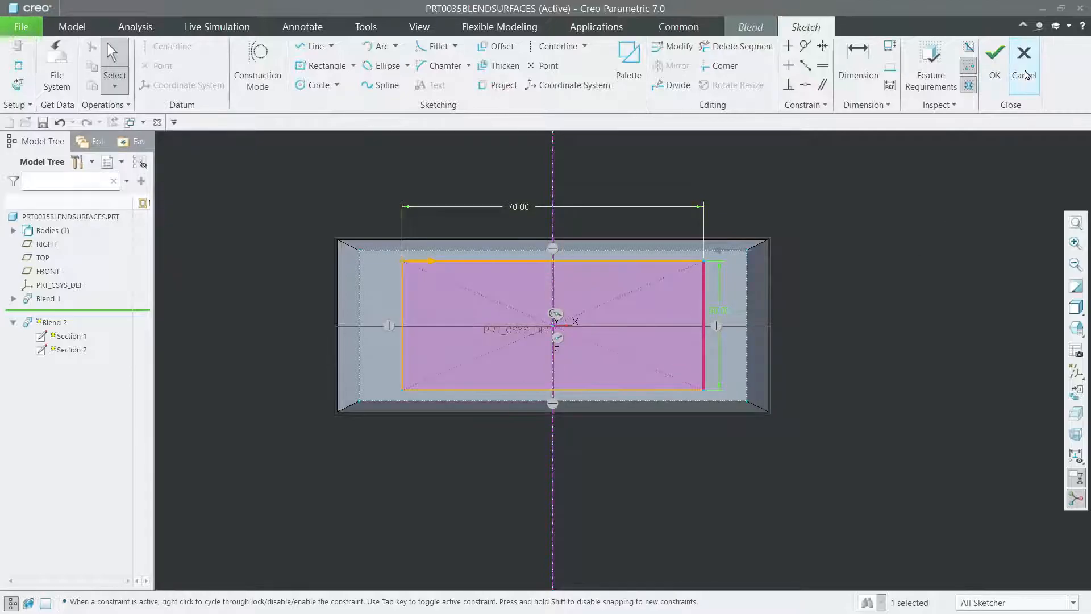
{"action": "left_click", "coordinate": [996, 68]}
Try to untwist the blend preview by moving the corner vertices of Section 2
{"action": "scroll", "coordinate": [876, 345], "scroll_direction": "up", "scroll_amount": 2}
{"action": "mouse_move", "coordinate": [876, 348]}
{"action": "middle_mouse_down"}
{"action": "mouse_move", "coordinate": [904, 288]}
{"action": "mouse_move", "coordinate": [892, 332]}
{"action": "middle_mouse_up"}
{"action": "scroll", "coordinate": [861, 362], "scroll_direction": "down", "scroll_amount": 3}
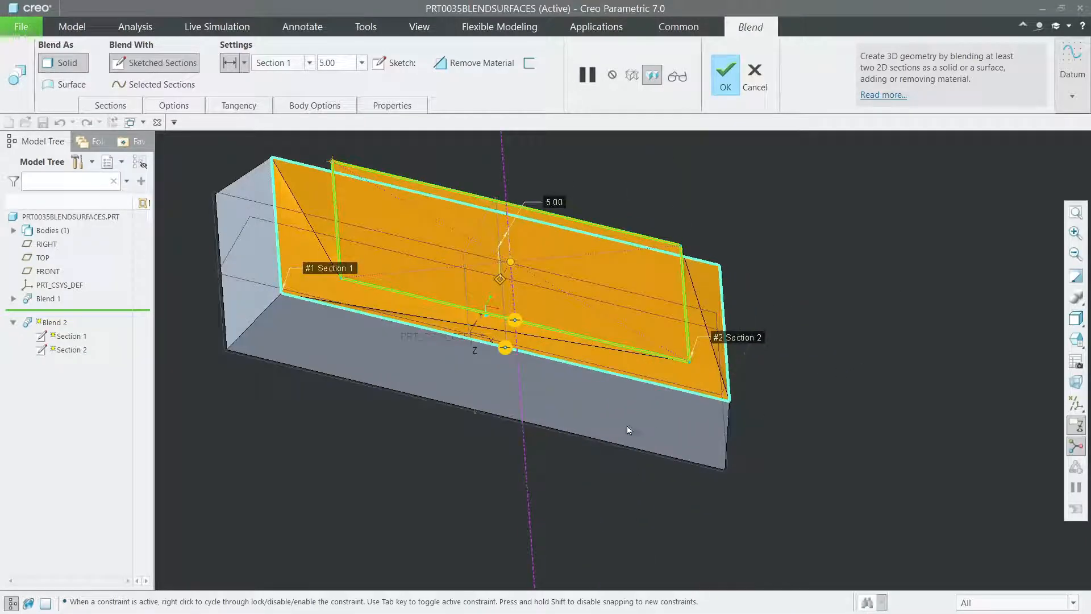
{"action": "left_click_drag", "start_coordinate": [342, 277], "coordinate": [353, 190]}
{"action": "middle_click_drag", "start_coordinate": [619, 237], "coordinate": [650, 227]}
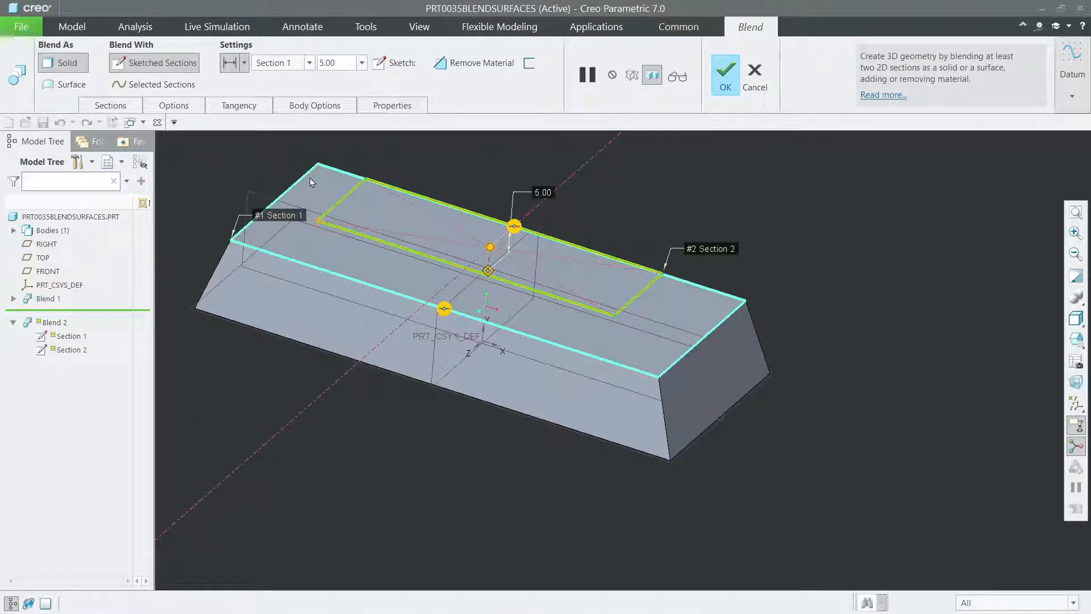
{"action": "mouse_move", "coordinate": [367, 181]}
{"action": "left_mouse_down"}
{"action": "mouse_move", "coordinate": [336, 216]}
{"action": "mouse_move", "coordinate": [369, 189]}
{"action": "mouse_move", "coordinate": [378, 204]}
{"action": "mouse_move", "coordinate": [444, 219]}
{"action": "mouse_move", "coordinate": [540, 267]}
{"action": "mouse_move", "coordinate": [558, 292]}
{"action": "left_mouse_up"}
{"action": "right_click", "coordinate": [561, 298]}
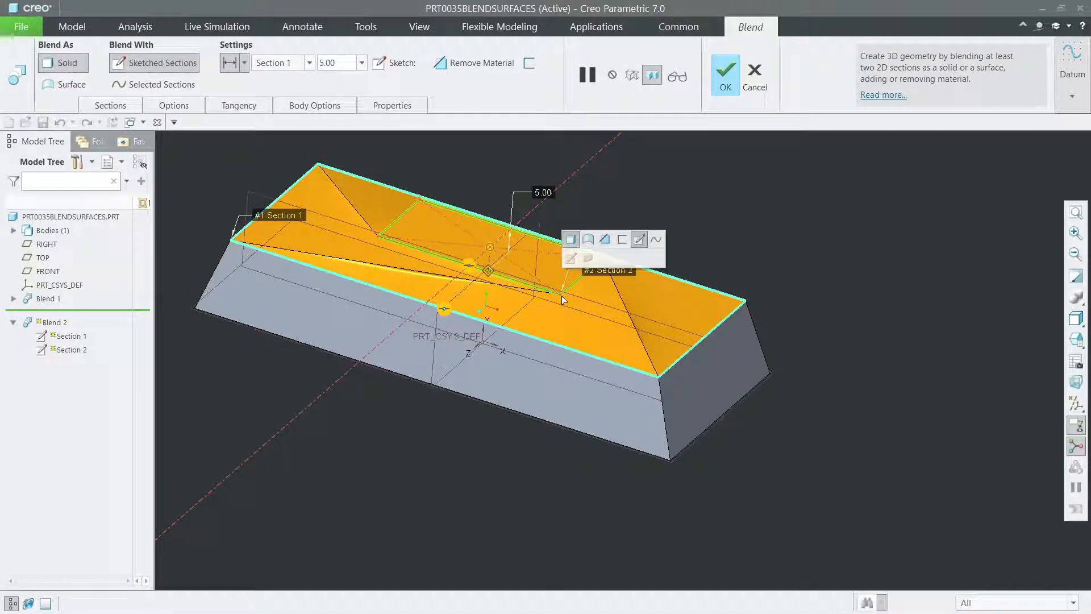
{"action": "right_click", "coordinate": [669, 203]}
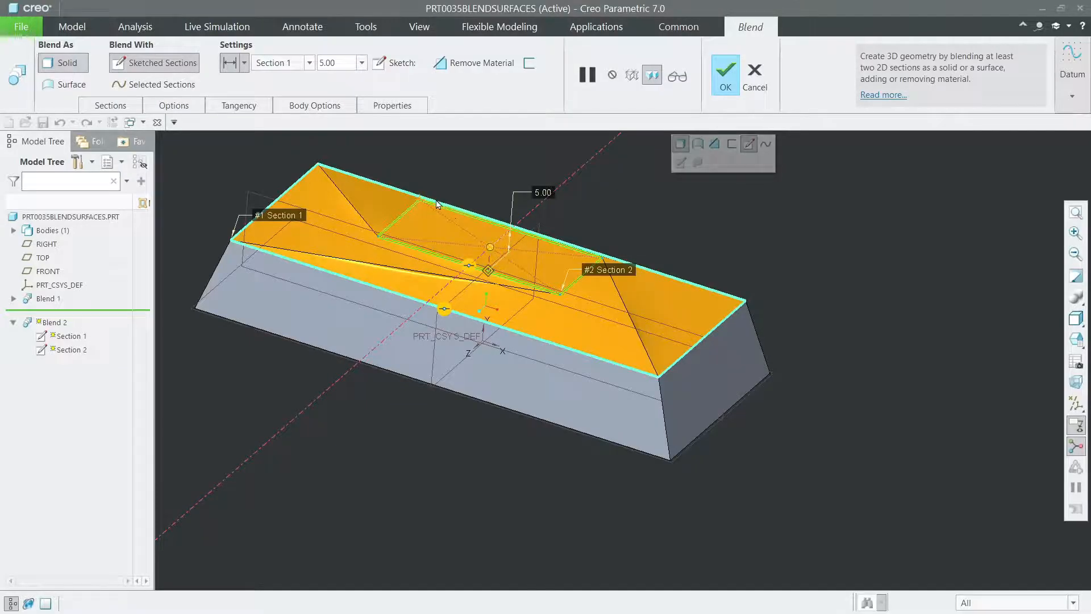
{"action": "left_click_drag", "start_coordinate": [421, 199], "coordinate": [387, 229]}
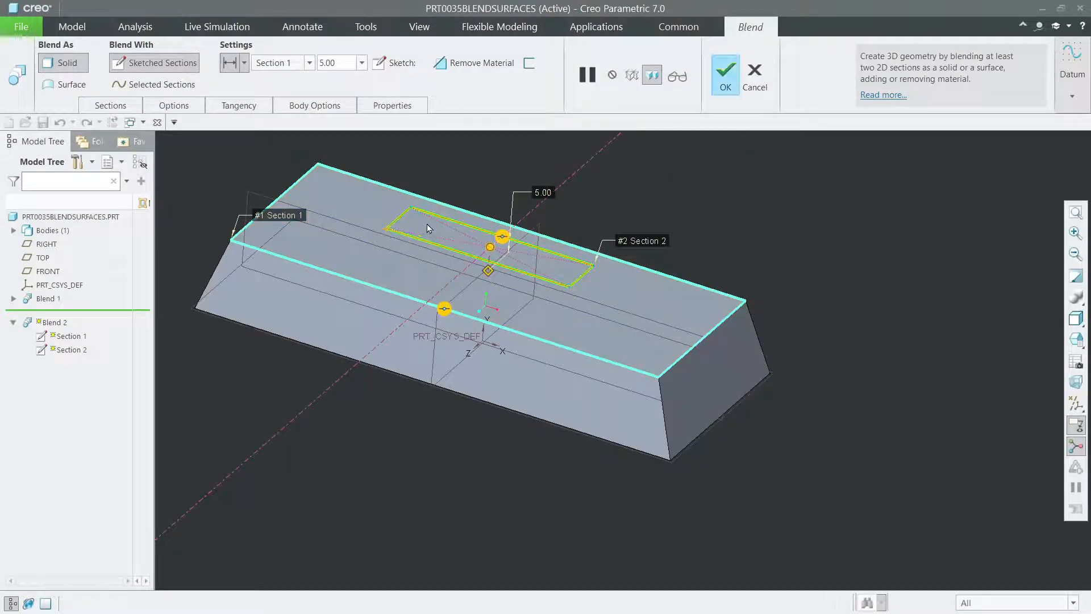
Edit the Section 2 sketch, trying a rectangle length of 90 and settling on 70
{"action": "left_click", "coordinate": [110, 105]}
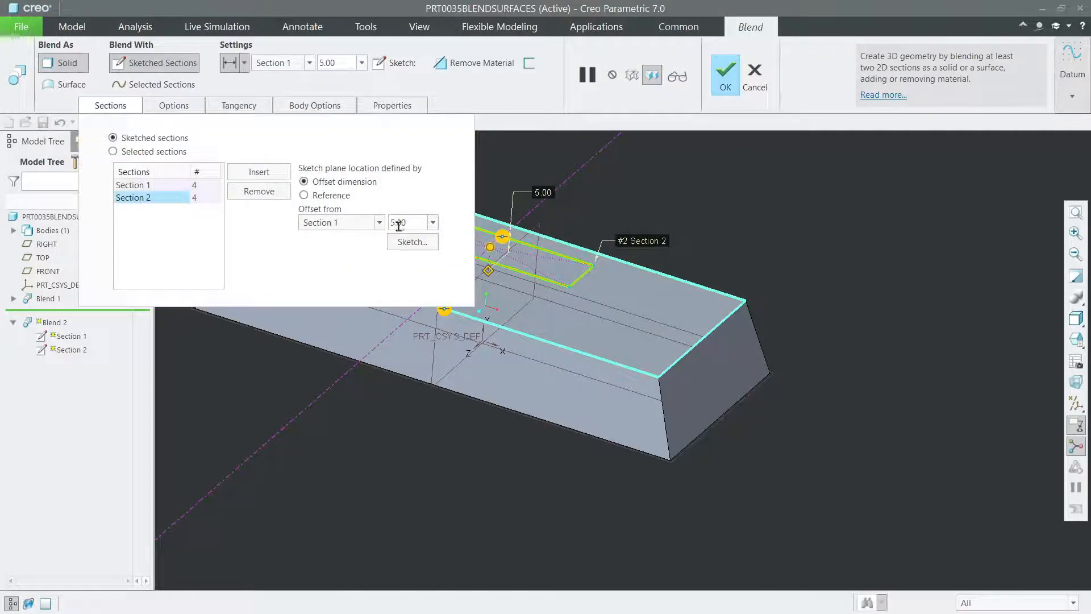
{"action": "left_click", "coordinate": [410, 239]}
{"action": "scroll", "coordinate": [433, 255], "scroll_direction": "up", "scroll_amount": 3}
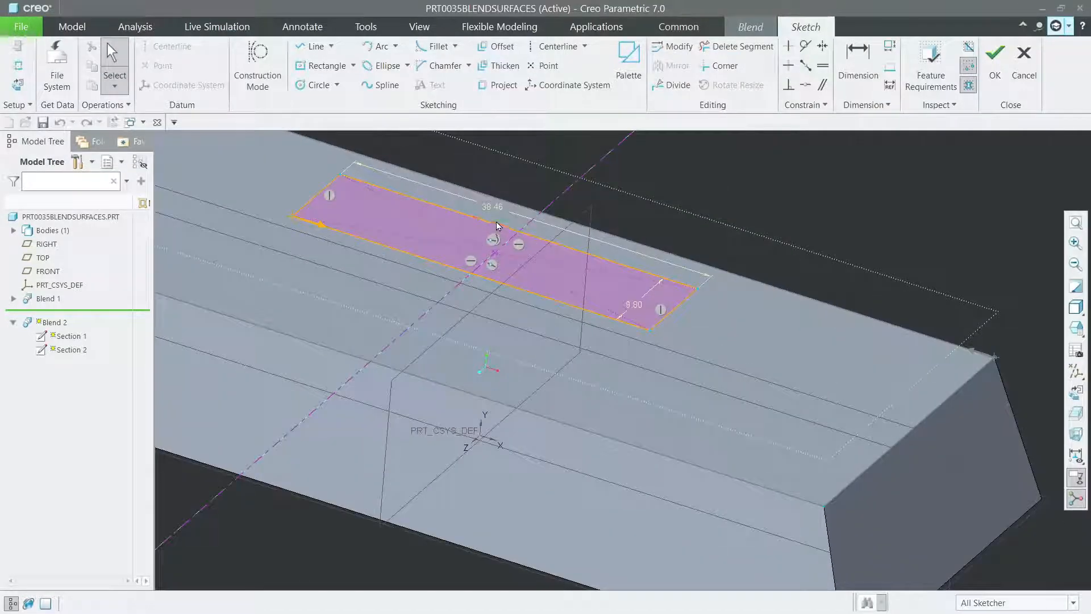
{"action": "double_click", "coordinate": [494, 209]}
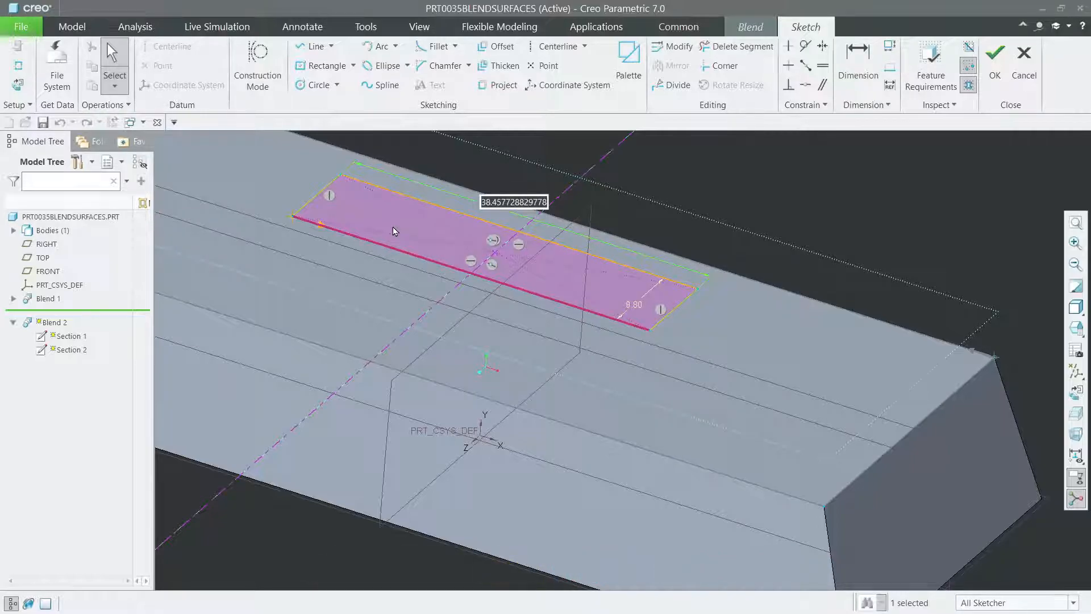
{"action": "type", "text": "90"}
{"action": "key", "text": "Return"}
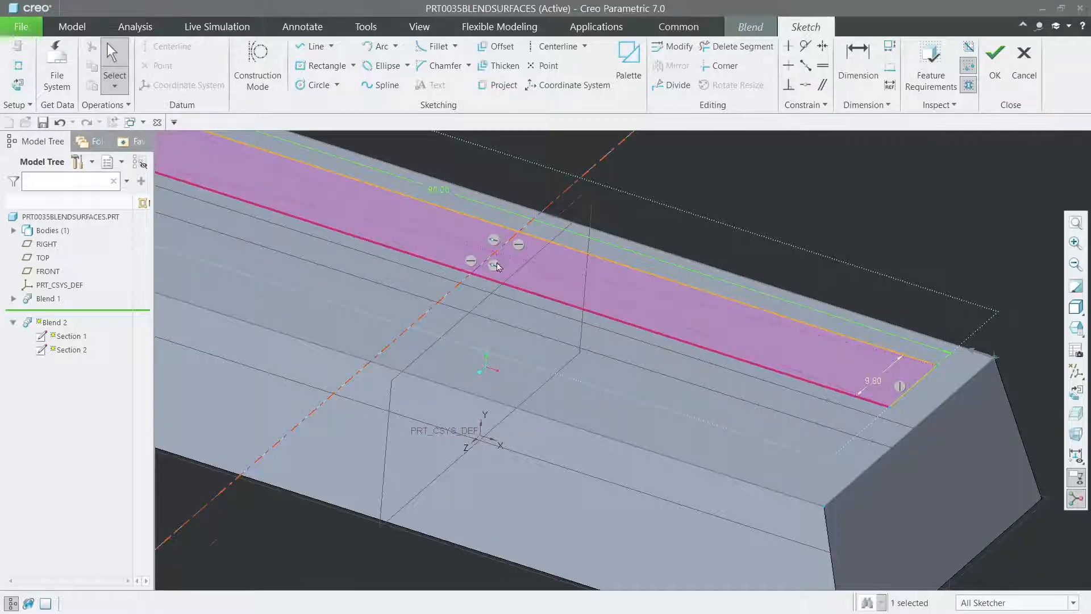
{"action": "scroll", "coordinate": [500, 287], "scroll_direction": "down", "scroll_amount": 4}
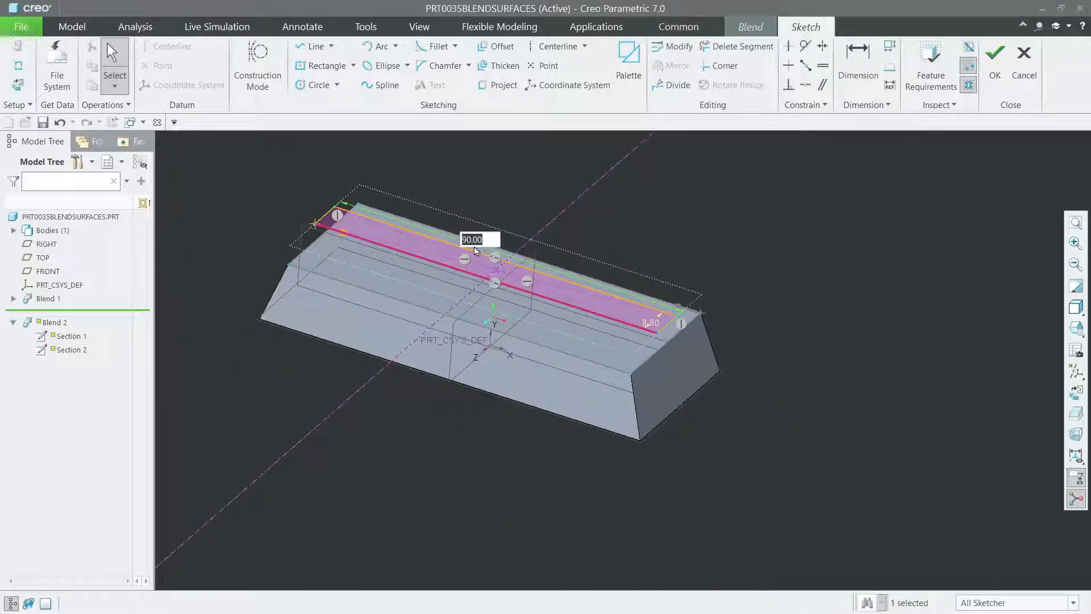
{"action": "type", "text": "70"}
{"action": "key", "text": "Return"}
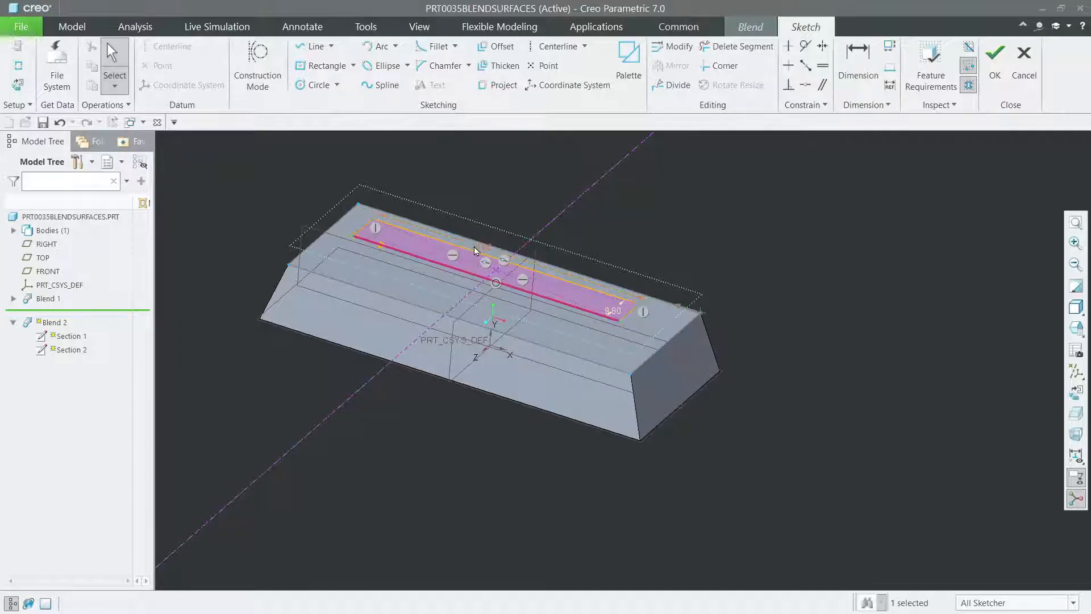
Set the short side of the Section 2 rectangle to 35 and finish the sketch
{"action": "scroll", "coordinate": [612, 311], "scroll_direction": "down", "scroll_amount": 3}
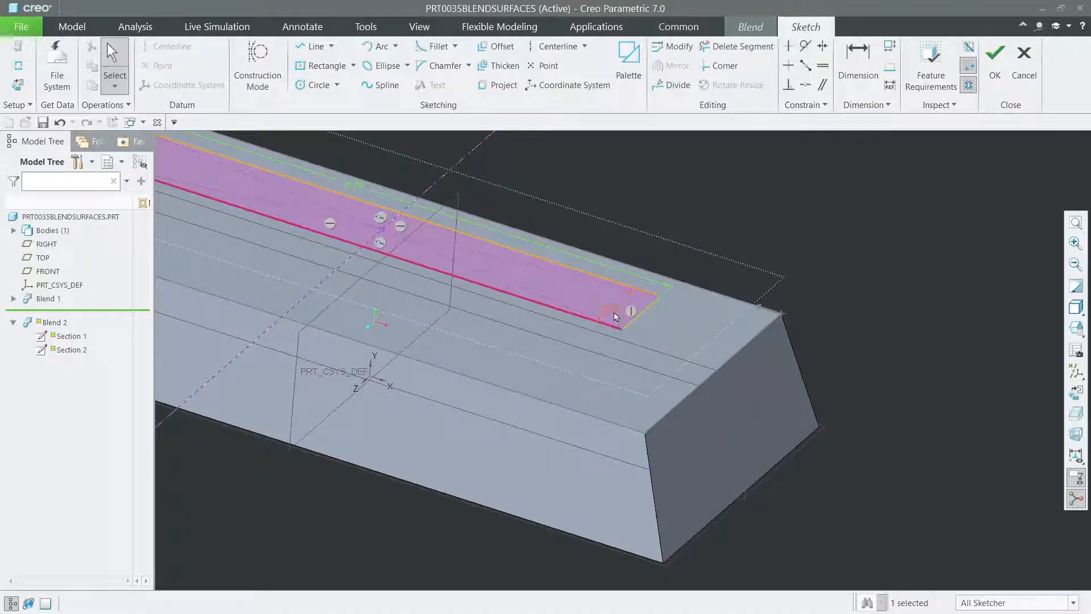
{"action": "double_click", "coordinate": [612, 311]}
{"action": "type", "text": "35"}
{"action": "key", "text": "Return"}
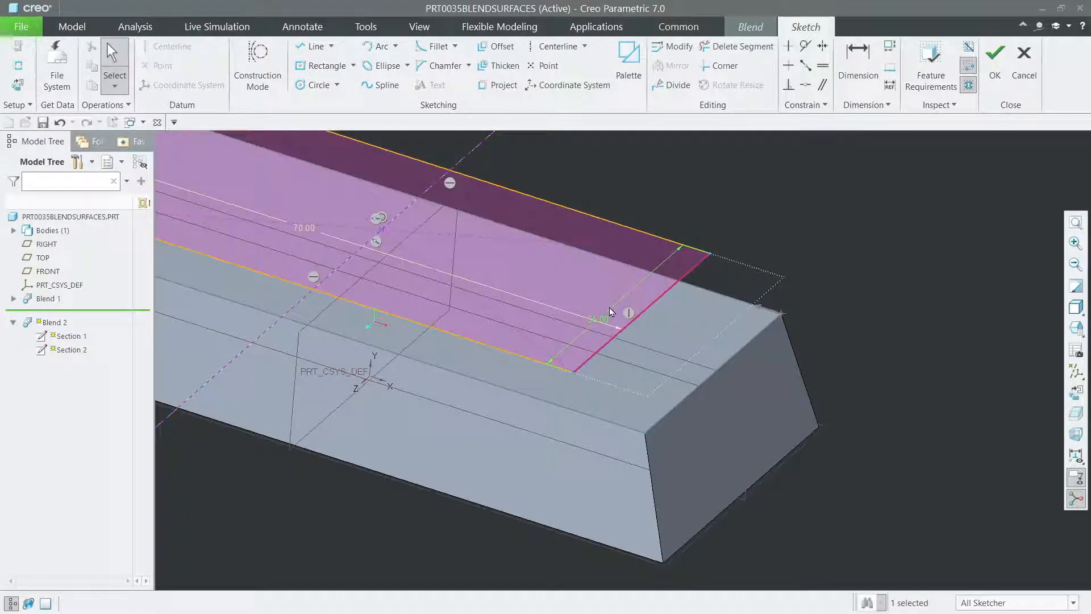
{"action": "left_click", "coordinate": [994, 63]}
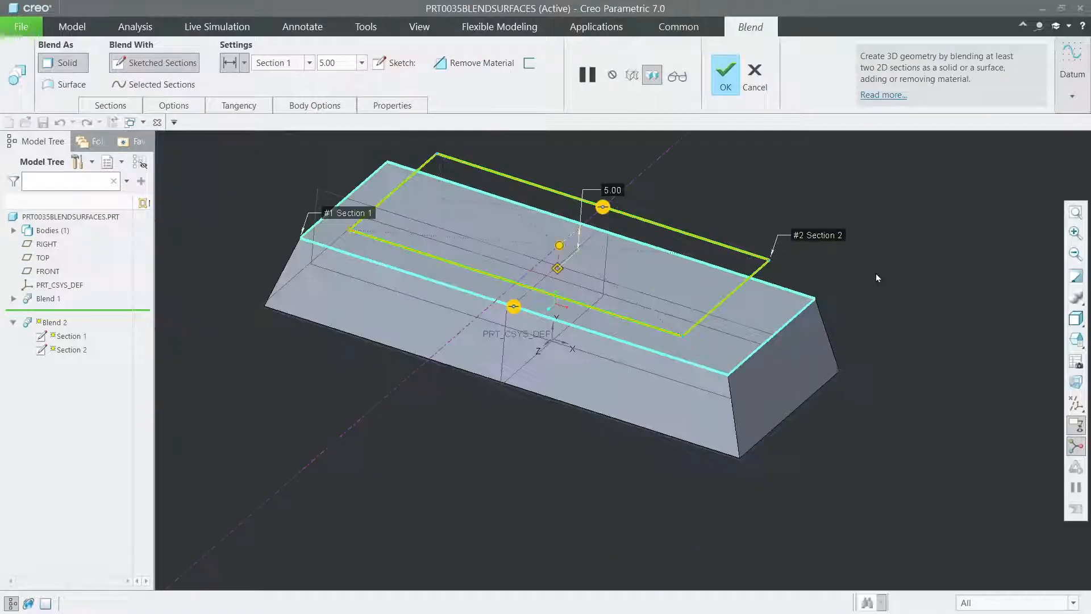
Move the start corner of Section 2 across to the end beside Section 1's start corner to untwist the blend
{"action": "middle_click_drag", "start_coordinate": [879, 274], "coordinate": [762, 326]}
{"action": "scroll", "coordinate": [556, 296], "scroll_direction": "down", "scroll_amount": 3}
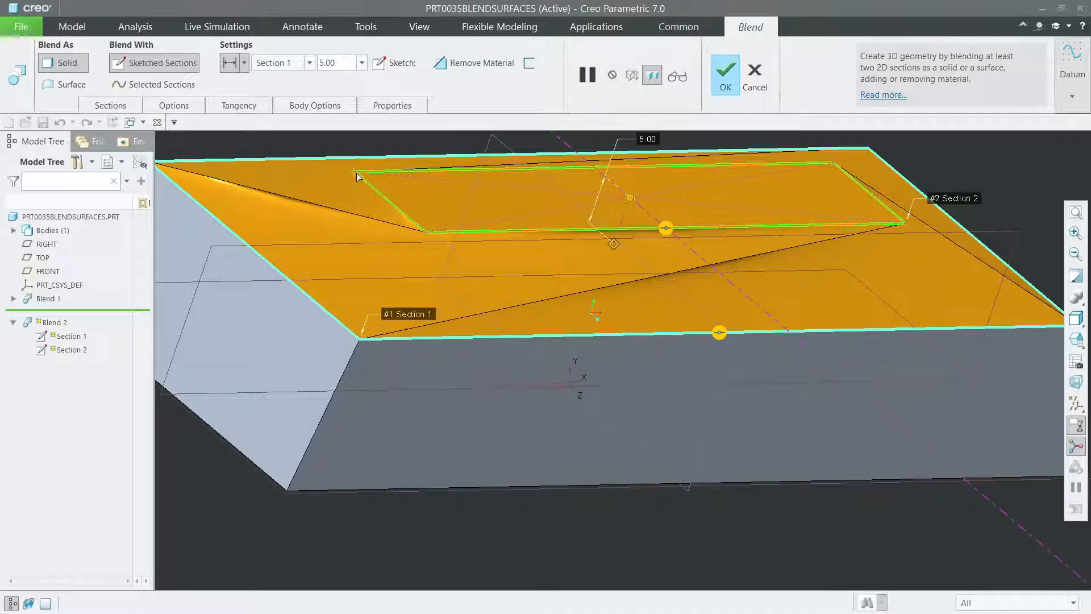
{"action": "mouse_move", "coordinate": [904, 225]}
{"action": "left_mouse_down"}
{"action": "mouse_move", "coordinate": [743, 245]}
{"action": "mouse_move", "coordinate": [518, 239]}
{"action": "mouse_move", "coordinate": [453, 250]}
{"action": "mouse_move", "coordinate": [455, 262]}
{"action": "left_mouse_up"}
{"action": "scroll", "coordinate": [491, 278], "scroll_direction": "down", "scroll_amount": 3}
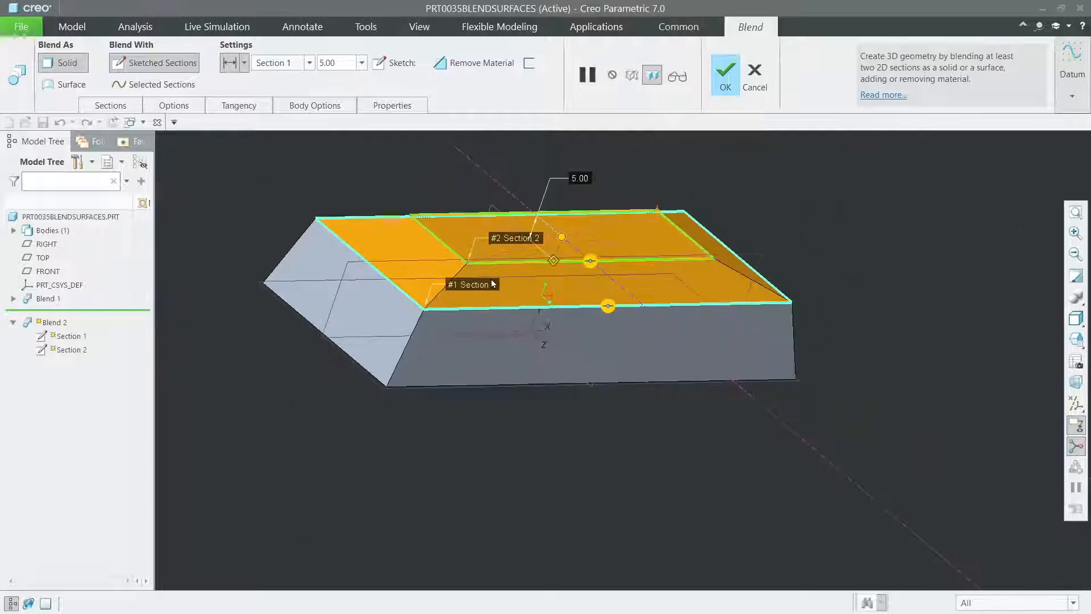
{"action": "middle_click_drag", "start_coordinate": [496, 278], "coordinate": [472, 305]}
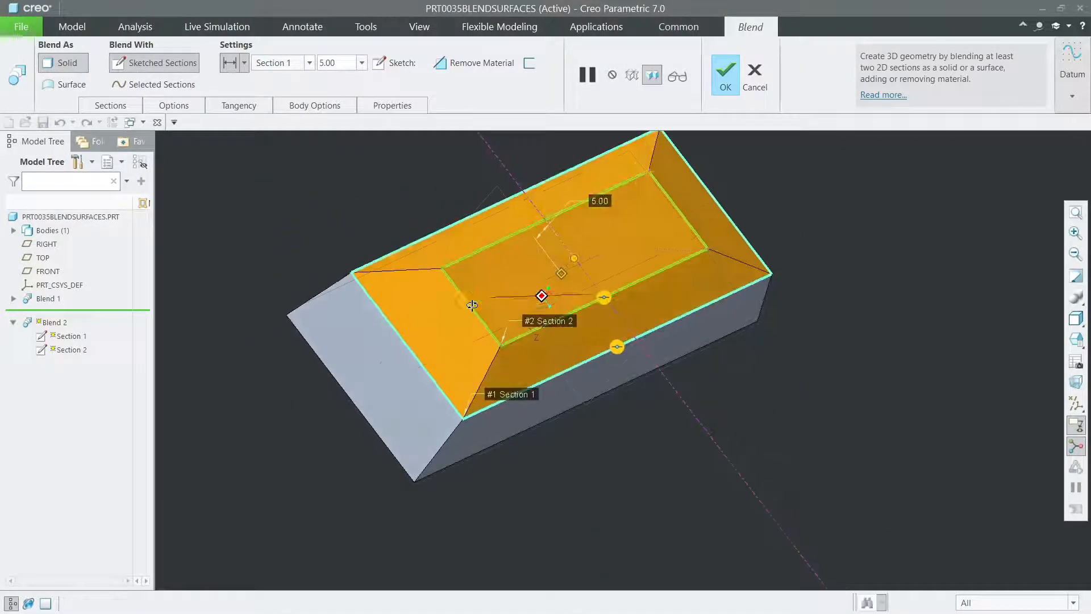
Reopen the Section 2 sketch and set the rectangle's length to 70
{"action": "left_click", "coordinate": [110, 105]}
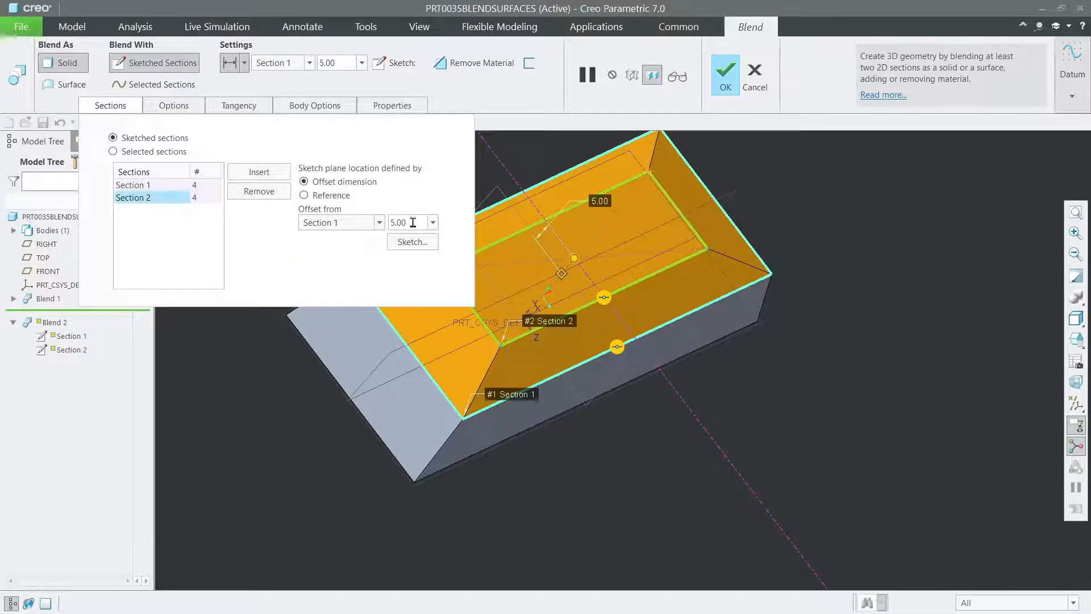
{"action": "left_click", "coordinate": [409, 240]}
{"action": "scroll", "coordinate": [575, 255], "scroll_direction": "up", "scroll_amount": 3}
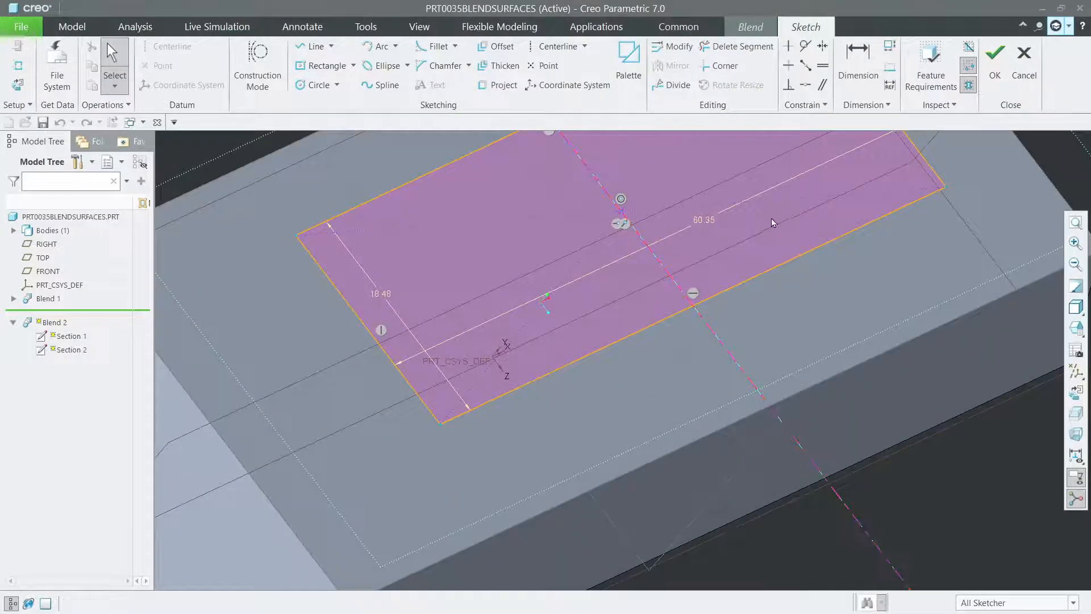
{"action": "double_click", "coordinate": [706, 221]}
{"action": "type", "text": "70"}
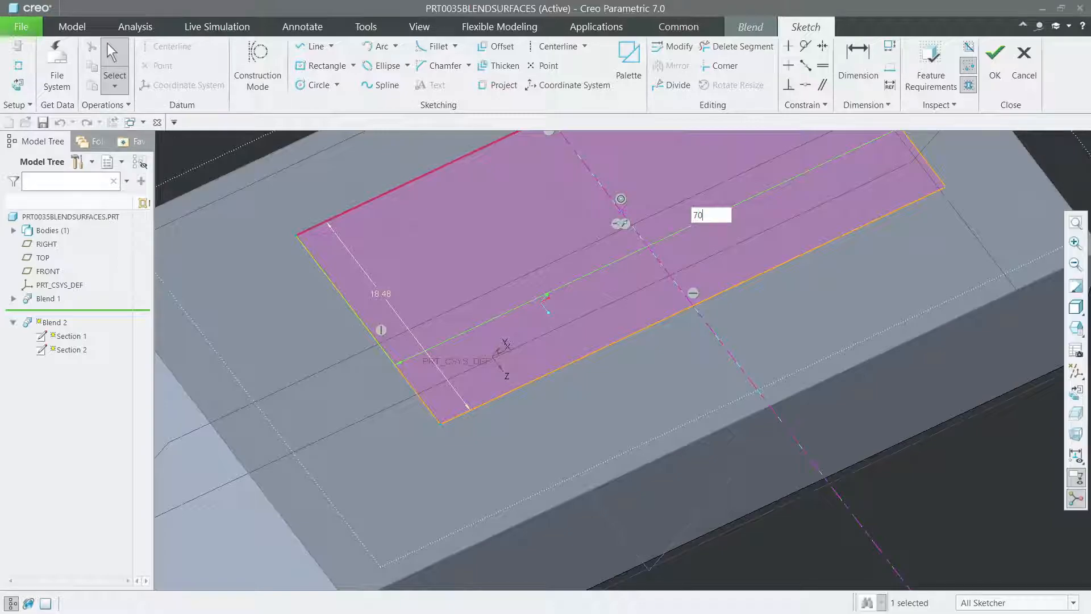
{"action": "key", "text": "Return"}
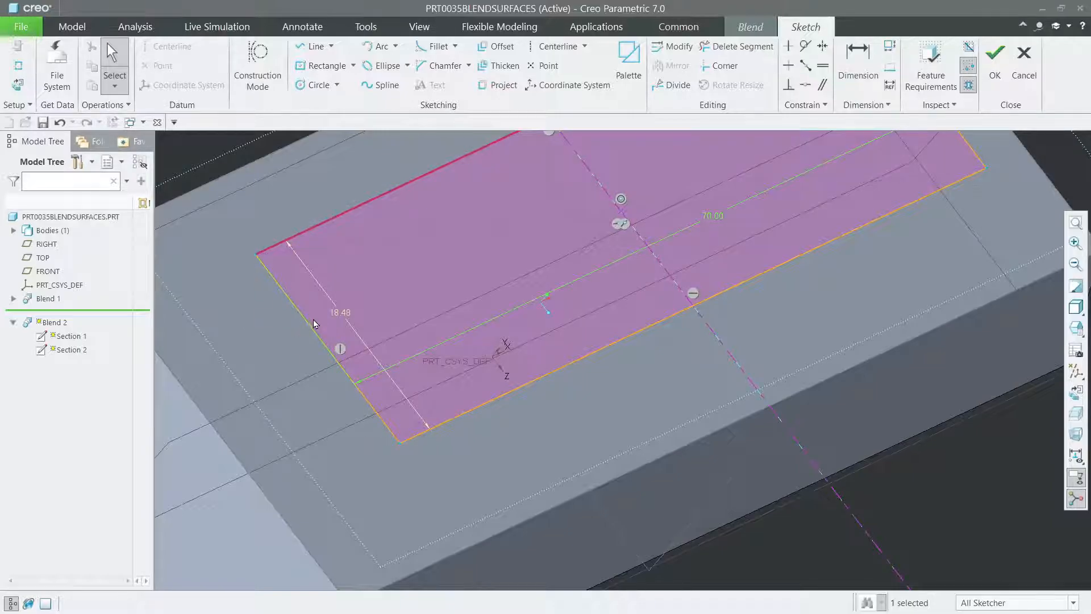
Set the short side of the Section 2 rectangle to 30 after trying 25, and complete the second blend
{"action": "double_click", "coordinate": [339, 314]}
{"action": "type", "text": "25"}
{"action": "key", "text": "Return"}
{"action": "double_click", "coordinate": [334, 303]}
{"action": "type", "text": "30"}
{"action": "key", "text": "Return"}
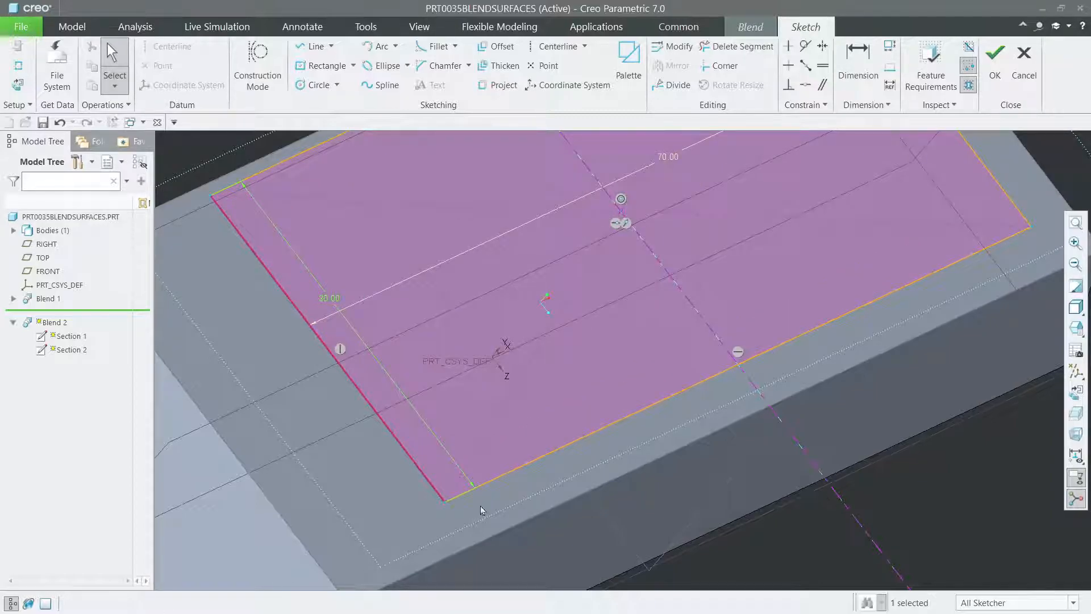
{"action": "left_click", "coordinate": [993, 61]}
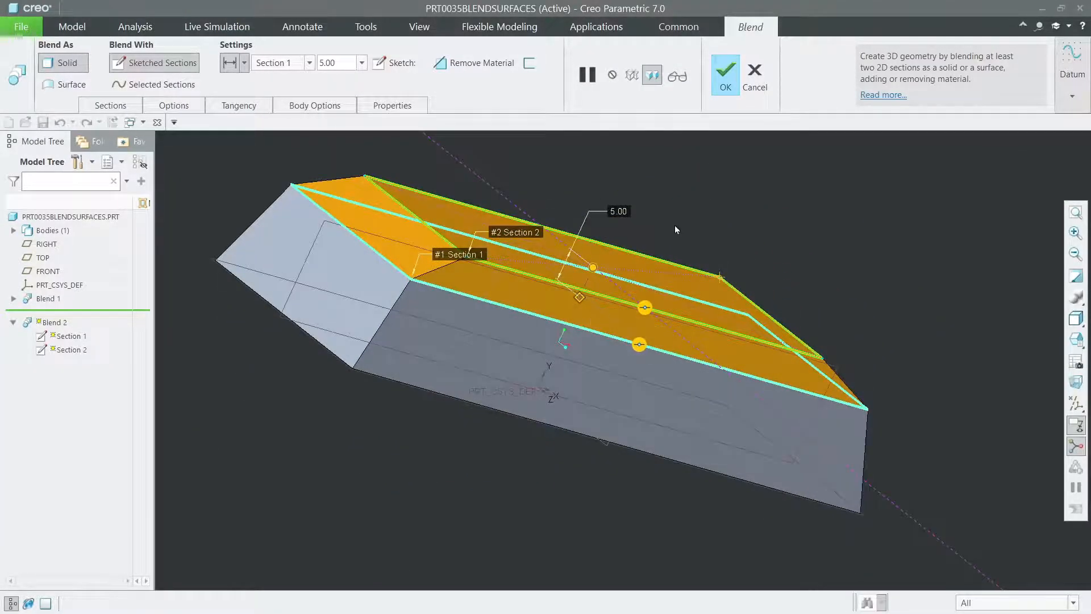
{"action": "left_click", "coordinate": [725, 75]}
Start a third solid blend and open its Section 1 sketch on the top face of the block, viewed straight on
{"action": "scroll", "coordinate": [795, 213], "scroll_direction": "up", "scroll_amount": 2}
{"action": "middle_click_drag", "start_coordinate": [799, 221], "coordinate": [837, 252]}
{"action": "scroll", "coordinate": [837, 252], "scroll_direction": "up", "scroll_amount": 2}
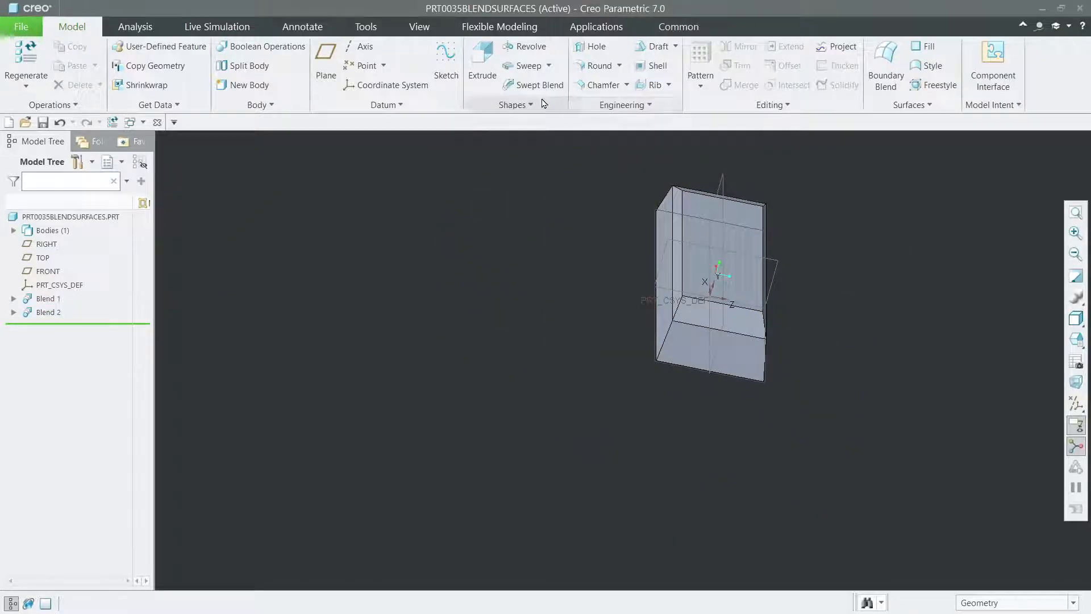
{"action": "left_click", "coordinate": [512, 105]}
{"action": "left_click", "coordinate": [499, 122]}
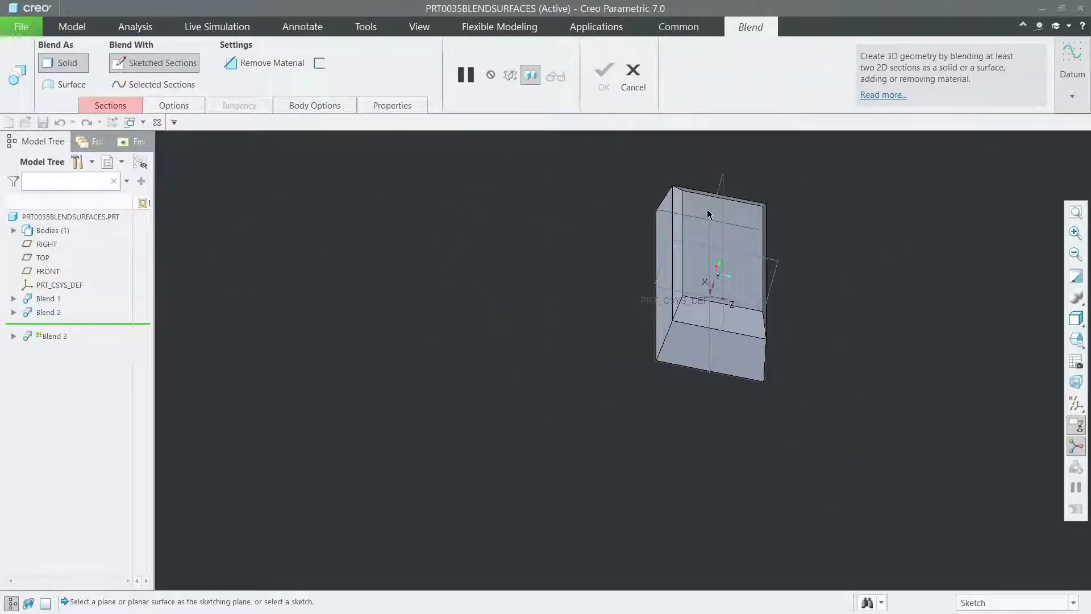
{"action": "left_click", "coordinate": [114, 106]}
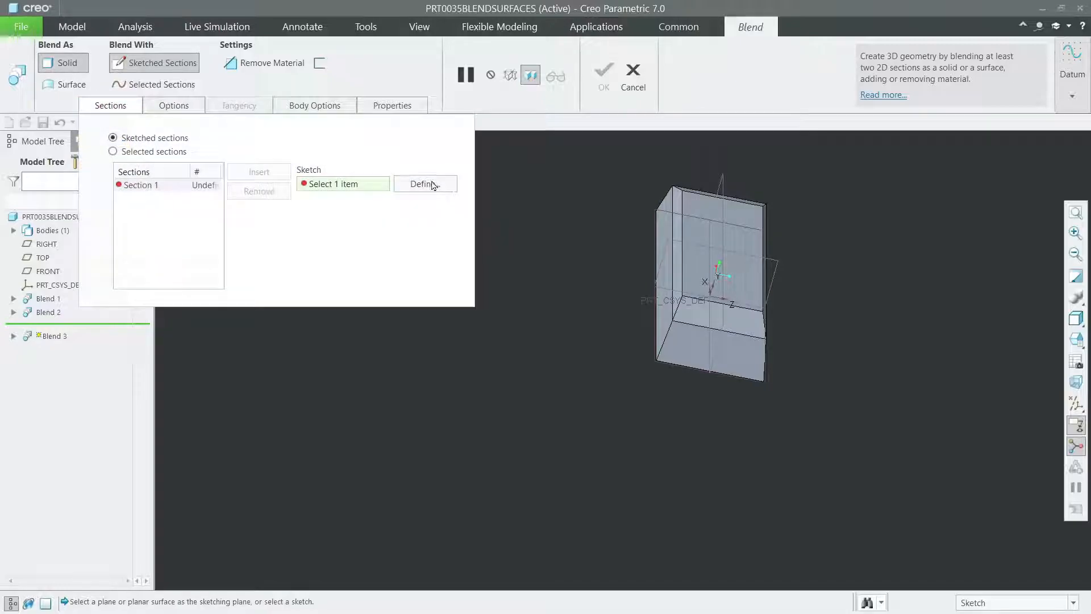
{"action": "left_click", "coordinate": [432, 183]}
{"action": "left_click", "coordinate": [708, 212]}
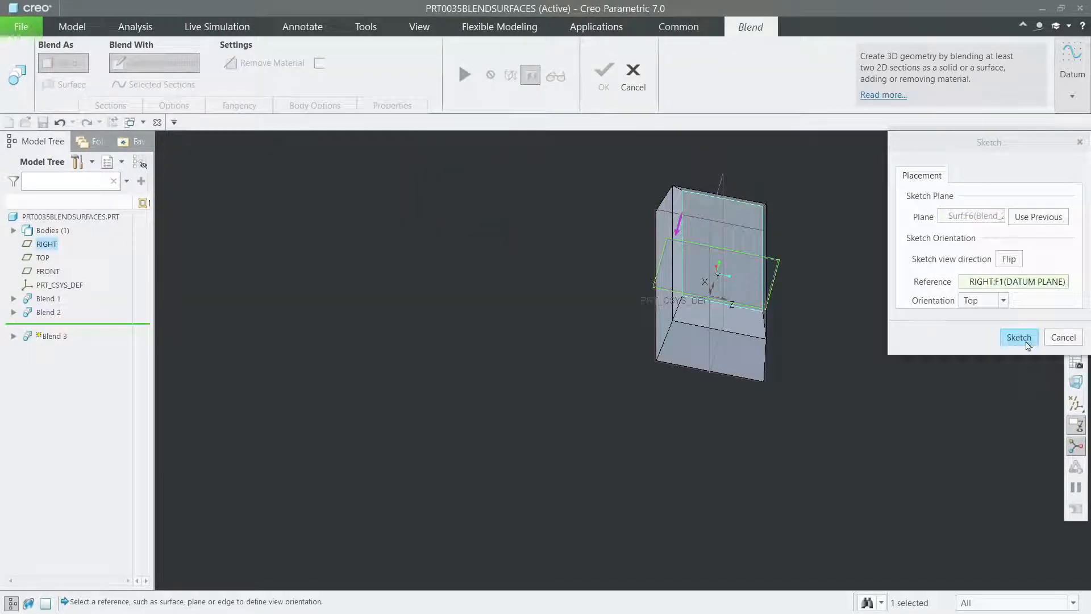
{"action": "left_click", "coordinate": [1019, 337]}
{"action": "left_click", "coordinate": [1078, 411]}
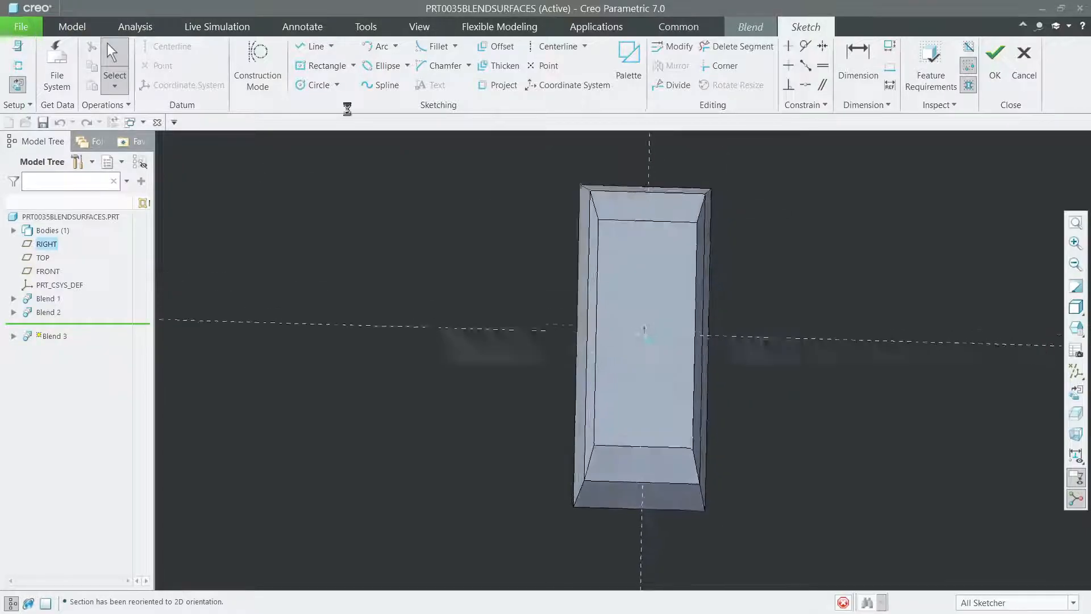
Project the four edges of the top face into the Section 1 sketch and finish it
{"action": "left_click", "coordinate": [497, 85]}
{"action": "left_click", "coordinate": [600, 233]}
{"action": "left_click", "coordinate": [569, 256]}
{"action": "left_click", "coordinate": [679, 270]}
{"action": "left_click", "coordinate": [625, 490]}
{"action": "left_click", "coordinate": [1050, 97]}
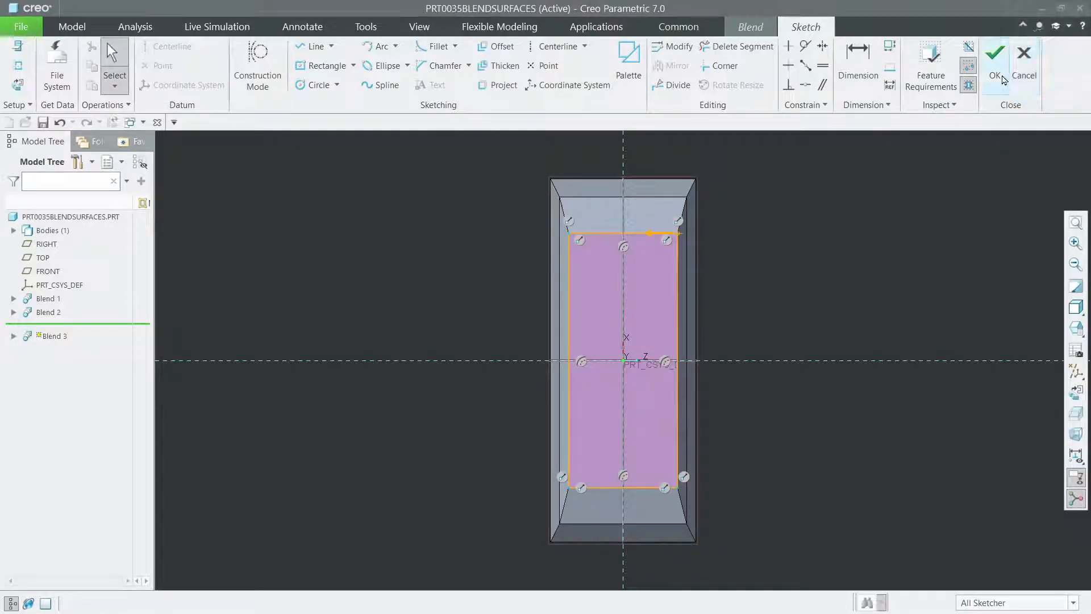
{"action": "left_click", "coordinate": [995, 65]}
Set the offset of Section 2 from Section 1 to 35
{"action": "mouse_move", "coordinate": [796, 344]}
{"action": "middle_mouse_down"}
{"action": "mouse_move", "coordinate": [813, 288]}
{"action": "mouse_move", "coordinate": [771, 275]}
{"action": "middle_mouse_up"}
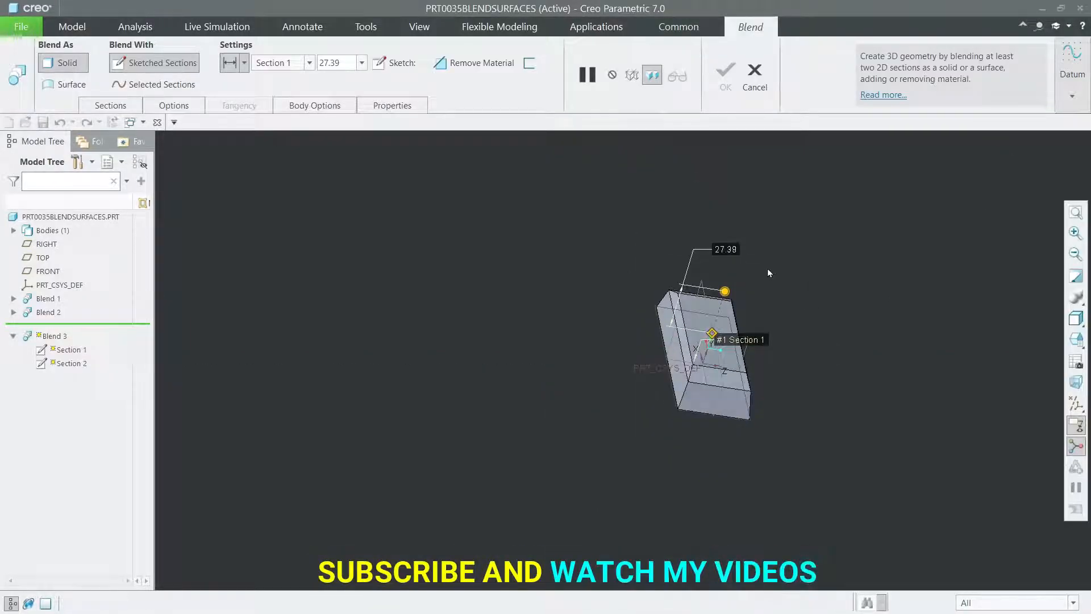
{"action": "double_click", "coordinate": [730, 250]}
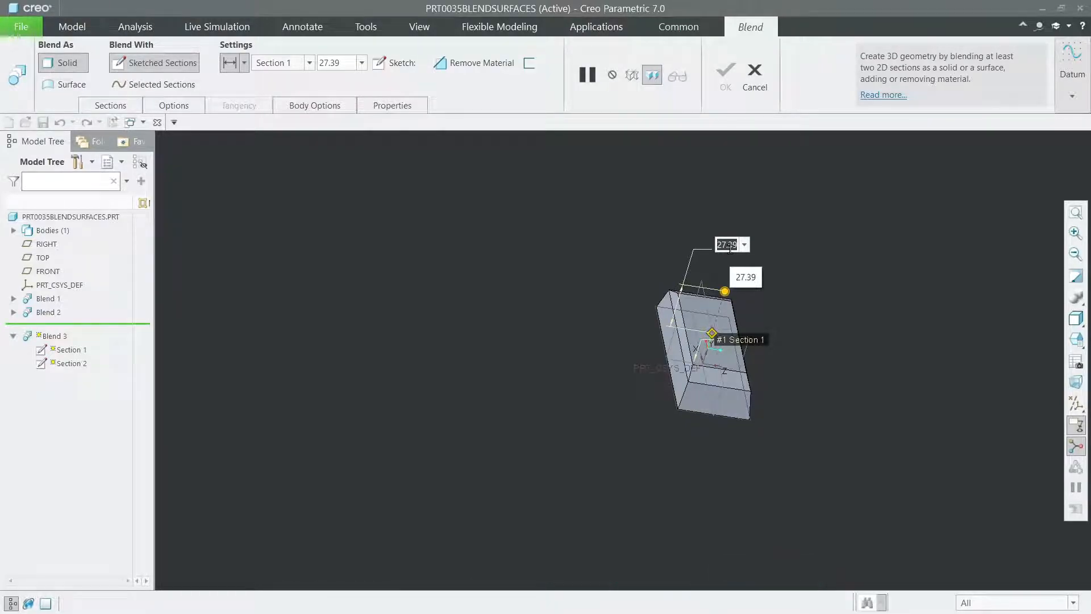
{"action": "type", "text": "35"}
{"action": "key", "text": "Return"}
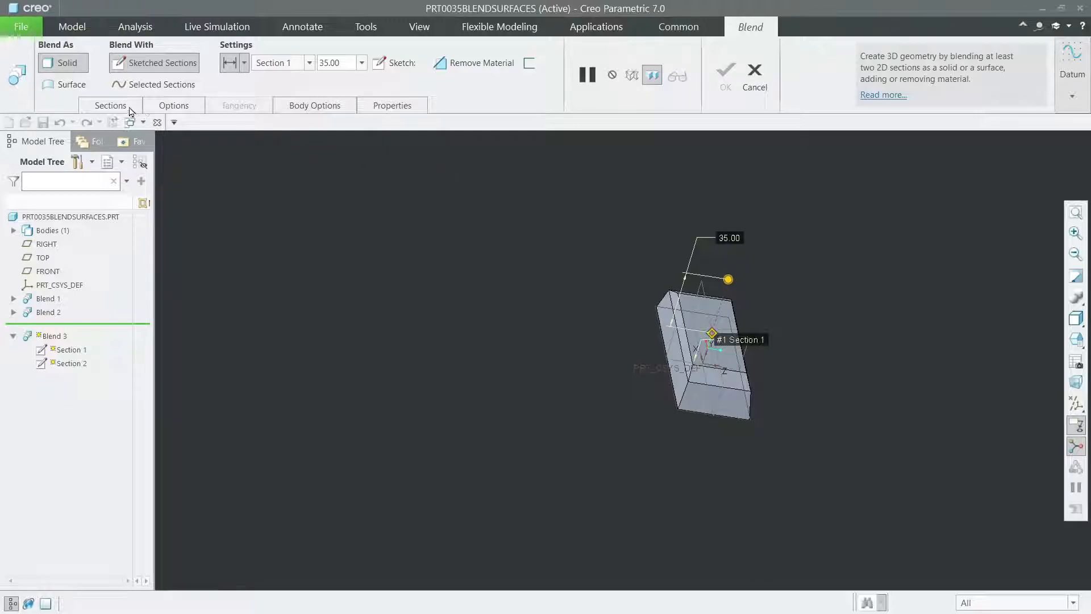
Sketch Section 2 as a center rectangle about 20 wide, centred on the origin within the Section 1 outline
{"action": "left_click", "coordinate": [110, 105]}
{"action": "left_click", "coordinate": [412, 242]}
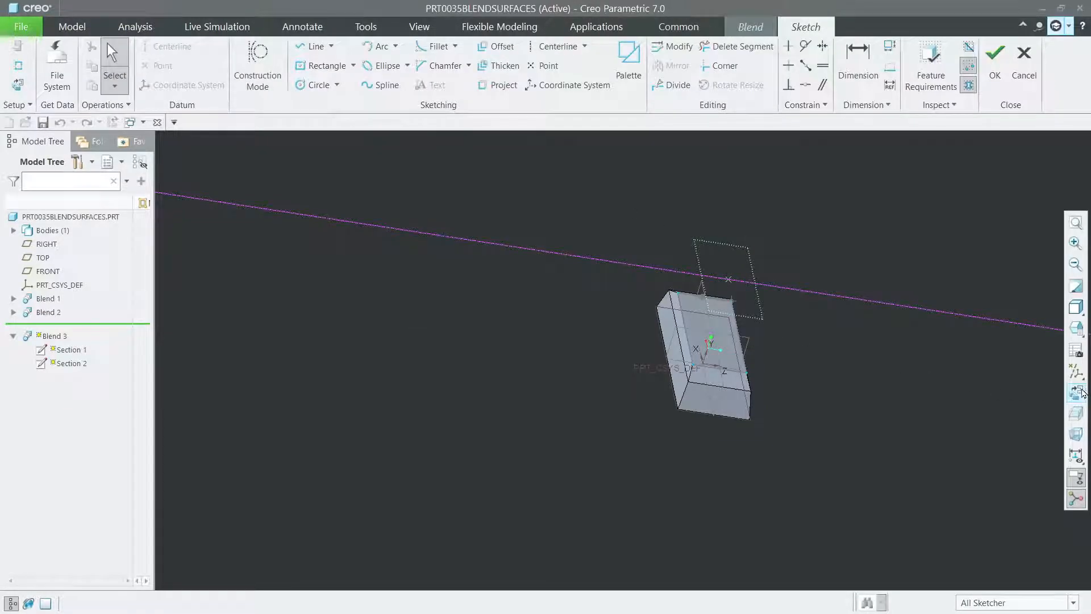
{"action": "scroll", "coordinate": [806, 185], "scroll_direction": "down", "scroll_amount": 4}
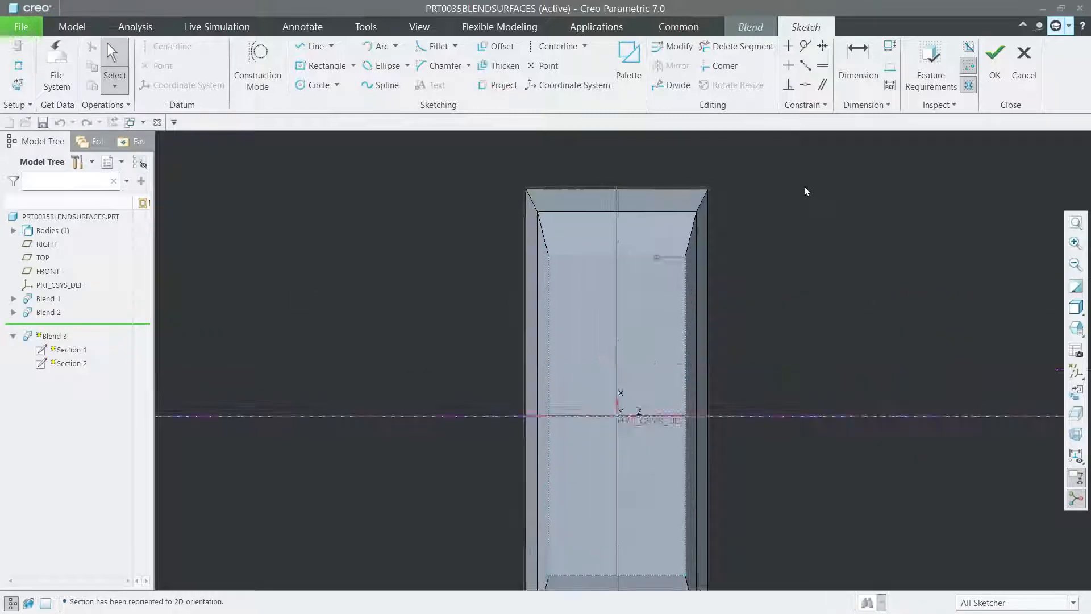
{"action": "scroll", "coordinate": [540, 304], "scroll_direction": "up", "scroll_amount": 1}
{"action": "scroll", "coordinate": [540, 304], "scroll_direction": "up", "scroll_amount": 1}
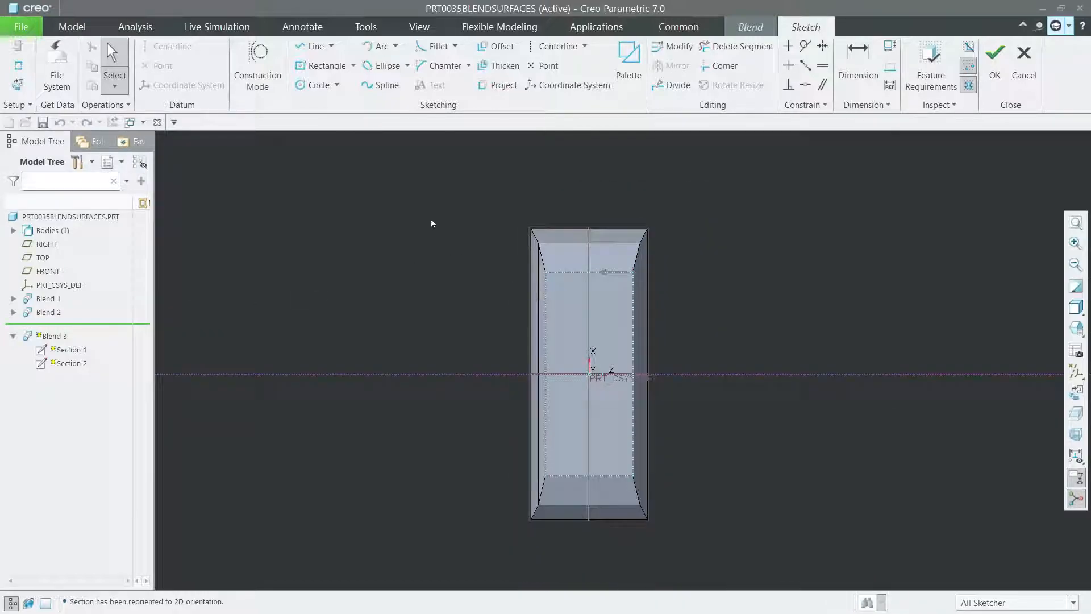
{"action": "left_click", "coordinate": [323, 65]}
{"action": "left_click", "coordinate": [597, 375]}
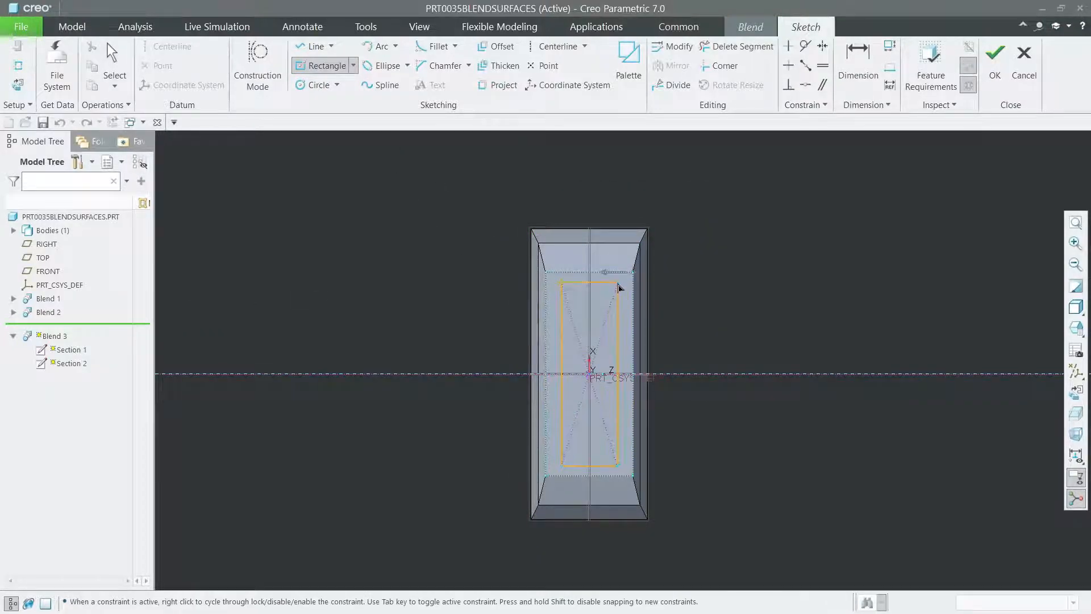
{"action": "middle_click", "coordinate": [639, 320]}
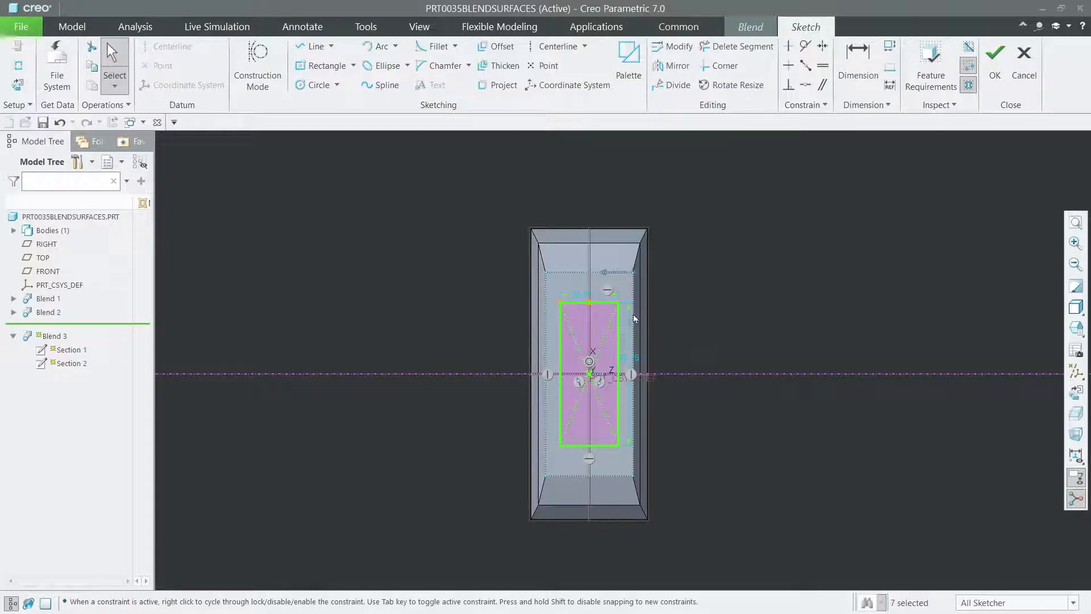
Set the Section 2 rectangle's short side to 25 and its long side to 45
{"action": "double_click", "coordinate": [583, 297]}
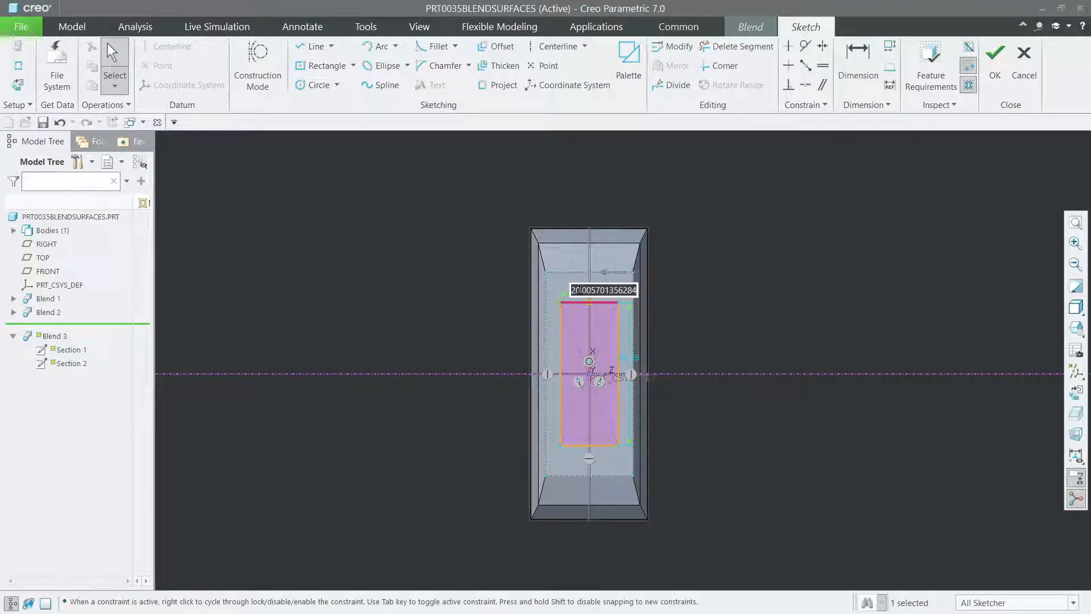
{"action": "type", "text": "25"}
{"action": "key", "text": "Return"}
{"action": "double_click", "coordinate": [643, 359]}
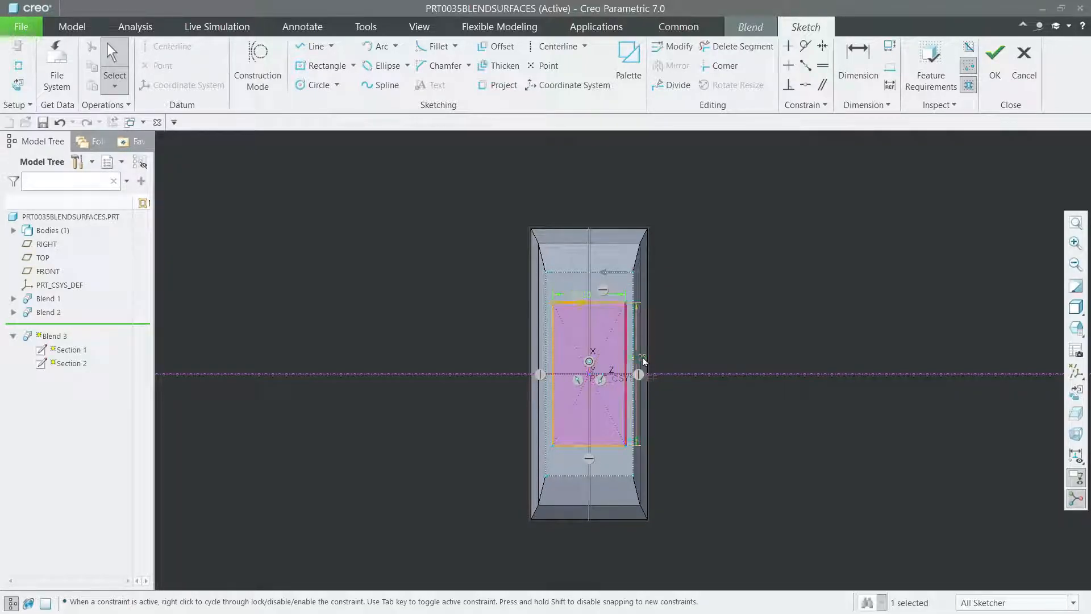
{"action": "type", "text": "45"}
{"action": "key", "text": "Return"}
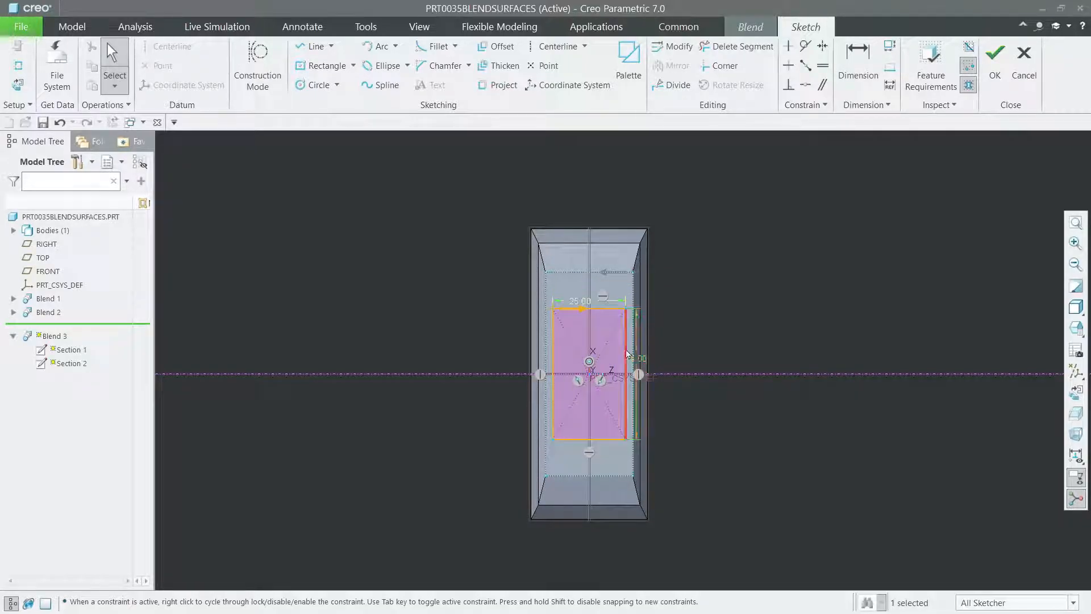
Finish the Section 2 sketch and move its start corner above Section 1's start corner to untwist the blend
{"action": "left_click", "coordinate": [996, 67]}
{"action": "mouse_move", "coordinate": [898, 254]}
{"action": "middle_mouse_down"}
{"action": "mouse_move", "coordinate": [846, 175]}
{"action": "mouse_move", "coordinate": [801, 281]}
{"action": "middle_mouse_up"}
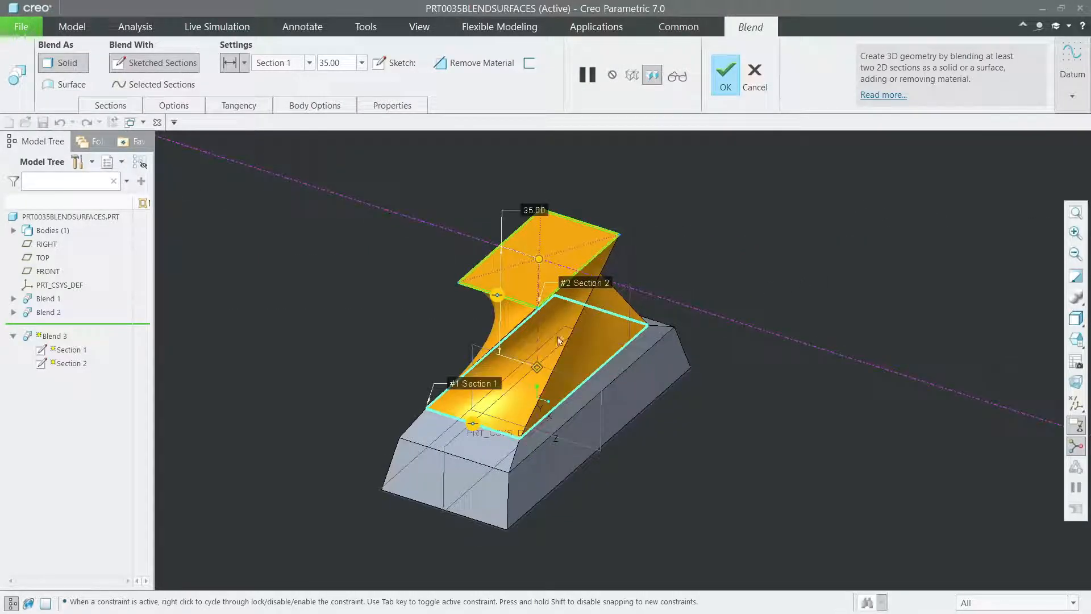
{"action": "left_click_drag", "start_coordinate": [538, 312], "coordinate": [463, 286]}
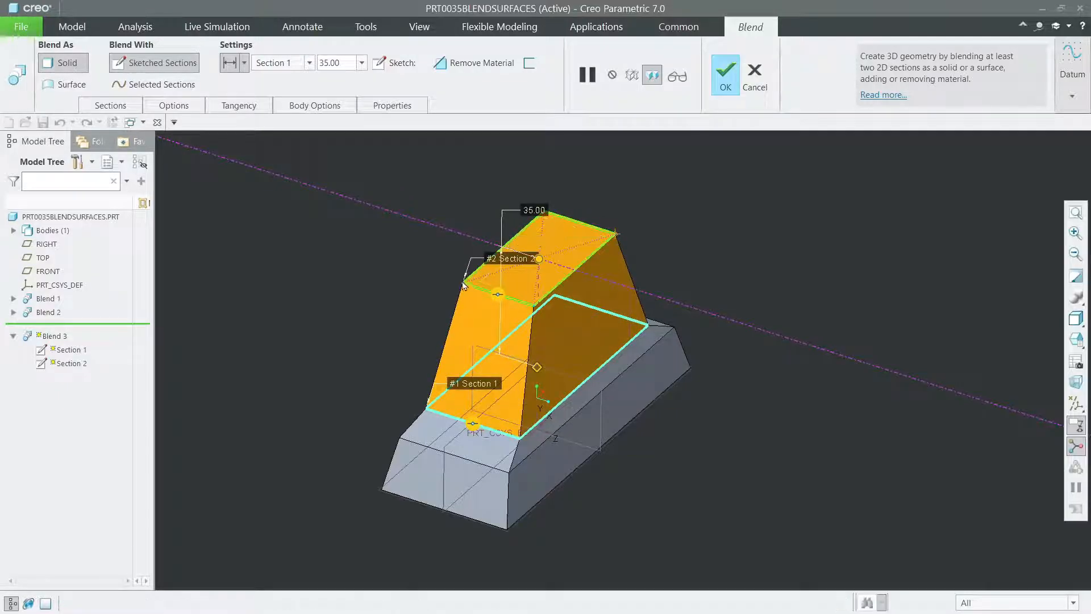
Reopen the Section 2 sketch, set the rectangle to 45 by 25 again, and complete the third blend
{"action": "left_click", "coordinate": [86, 103]}
{"action": "left_click", "coordinate": [399, 245]}
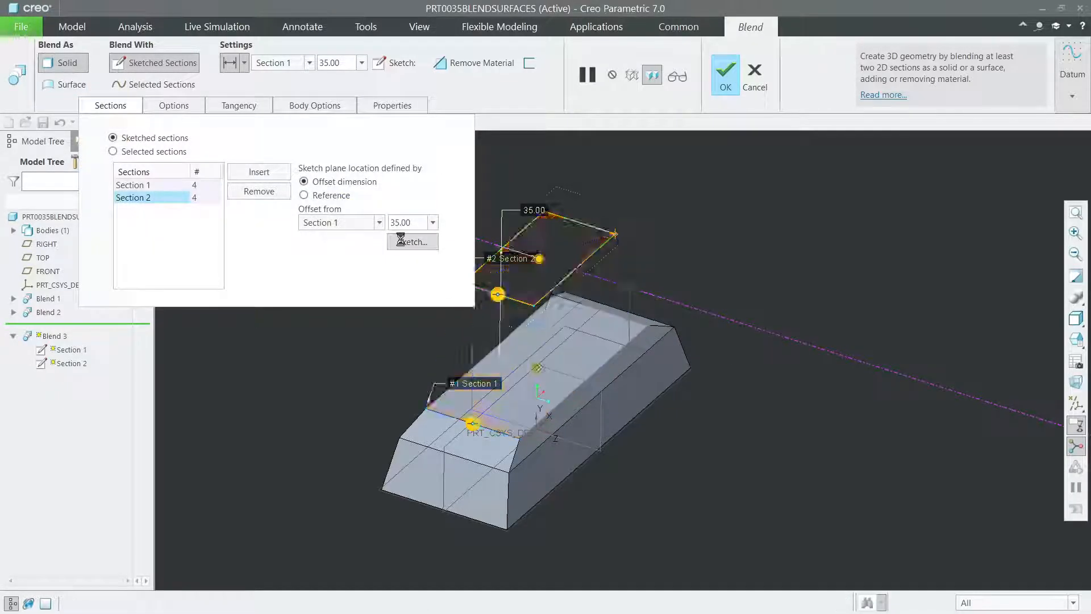
{"action": "double_click", "coordinate": [525, 243]}
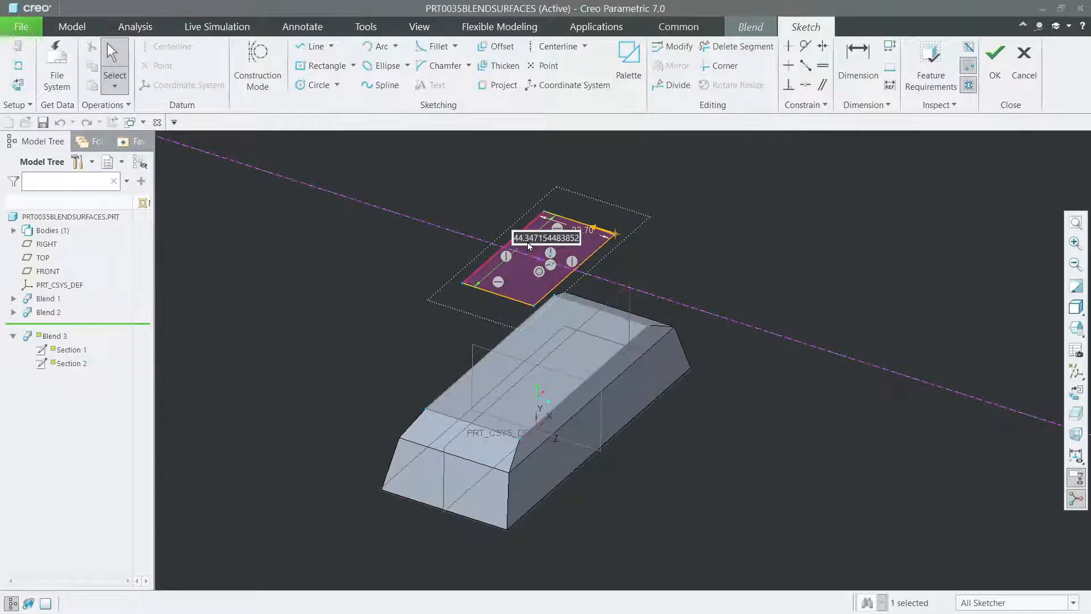
{"action": "type", "text": "45"}
{"action": "key", "text": "Return"}
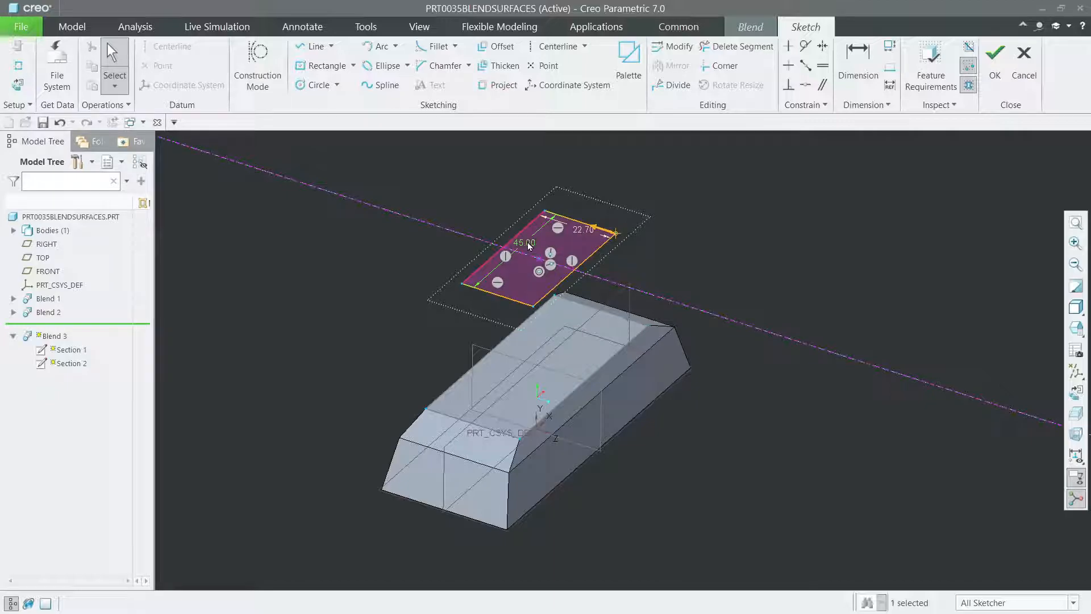
{"action": "double_click", "coordinate": [582, 231]}
{"action": "type", "text": "25"}
{"action": "key", "text": "Return"}
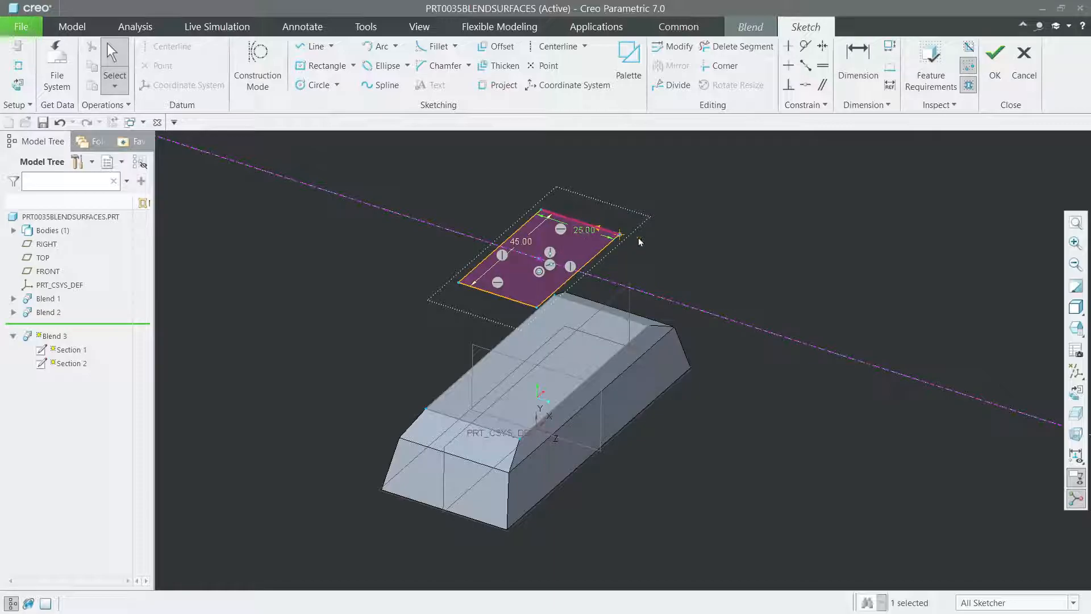
{"action": "left_click", "coordinate": [995, 62]}
{"action": "left_click", "coordinate": [725, 85]}
Start a new sketch on the RIGHT datum plane, viewed straight on
{"action": "scroll", "coordinate": [738, 239], "scroll_direction": "down", "scroll_amount": 5}
{"action": "middle_click_drag", "start_coordinate": [756, 234], "coordinate": [767, 218]}
{"action": "left_click", "coordinate": [723, 268]}
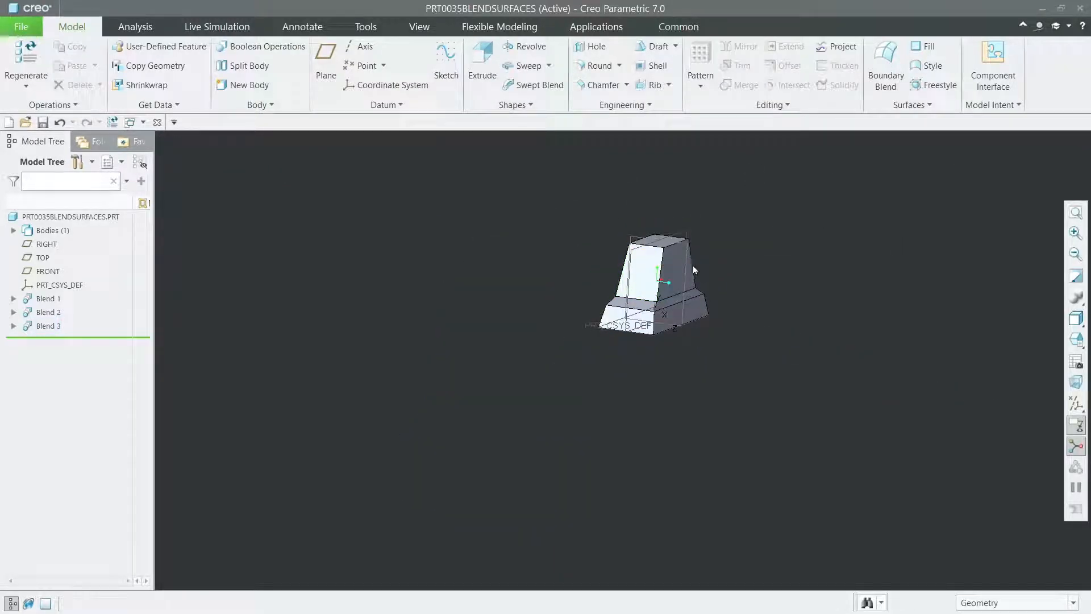
{"action": "left_click", "coordinate": [687, 266]}
{"action": "left_click", "coordinate": [701, 203]}
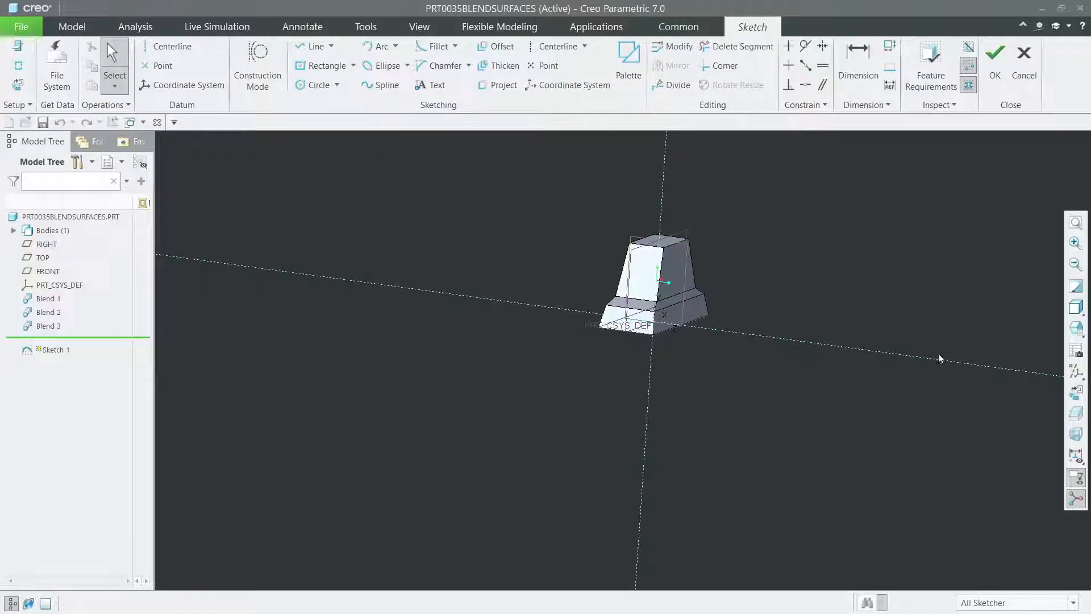
{"action": "left_click", "coordinate": [1076, 392]}
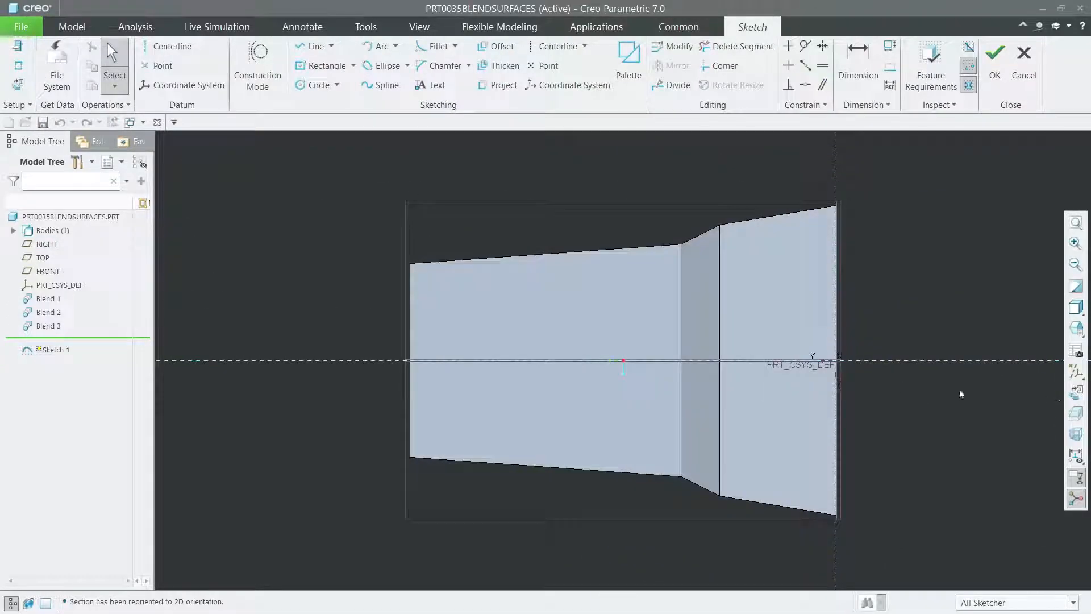
Draw a two-segment line from the base reference: about 82 parallel to the block's height, followed by a segment slanting outward at about 132 degrees
{"action": "left_click", "coordinate": [314, 46]}
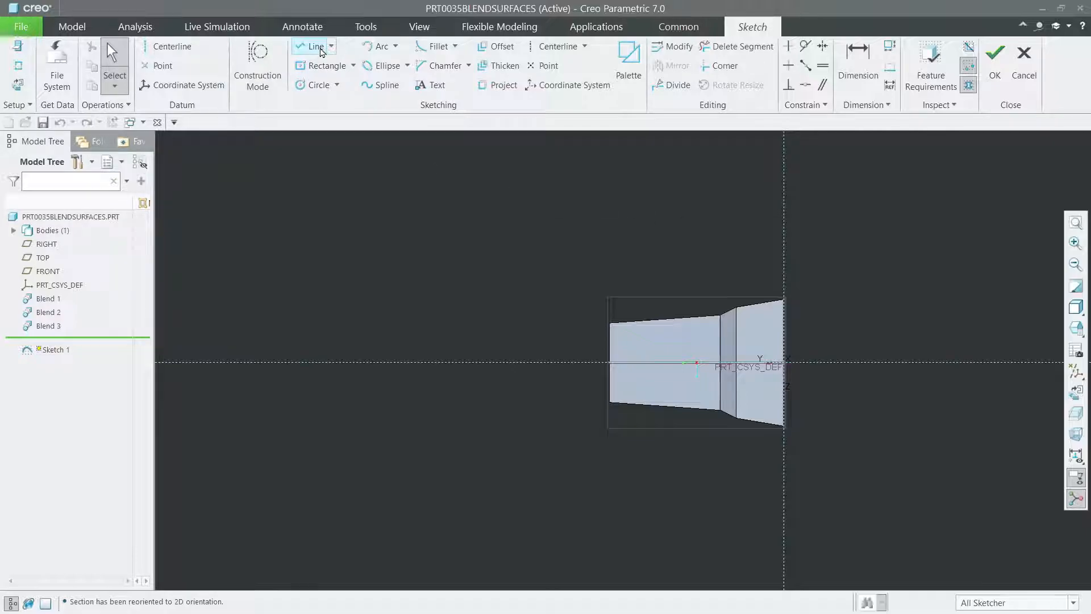
{"action": "left_click", "coordinate": [782, 315]}
{"action": "left_click", "coordinate": [524, 314]}
{"action": "left_click", "coordinate": [396, 171]}
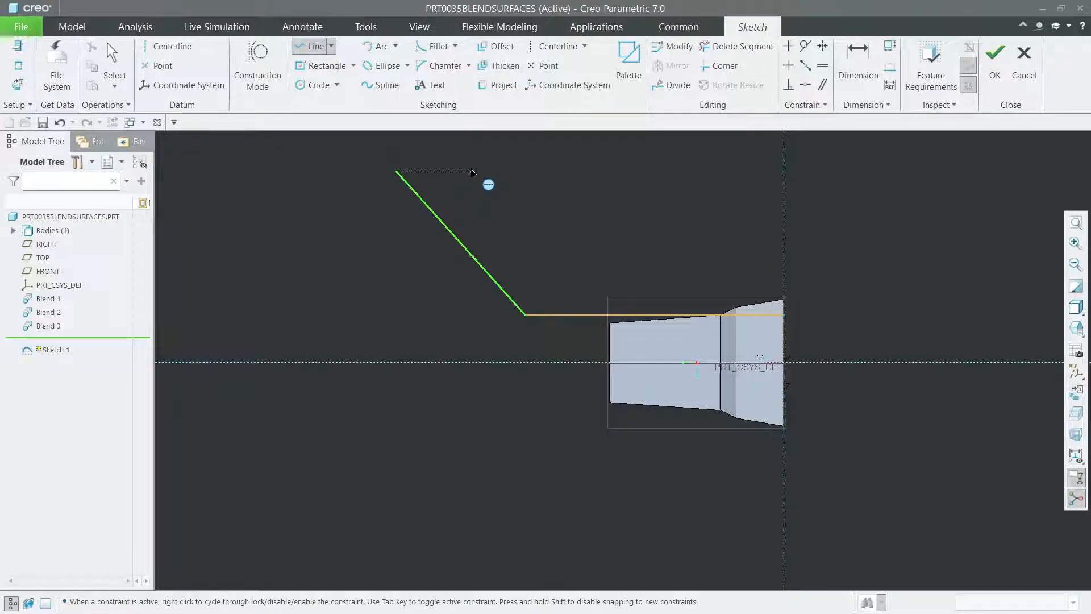
{"action": "middle_click", "coordinate": [488, 180]}
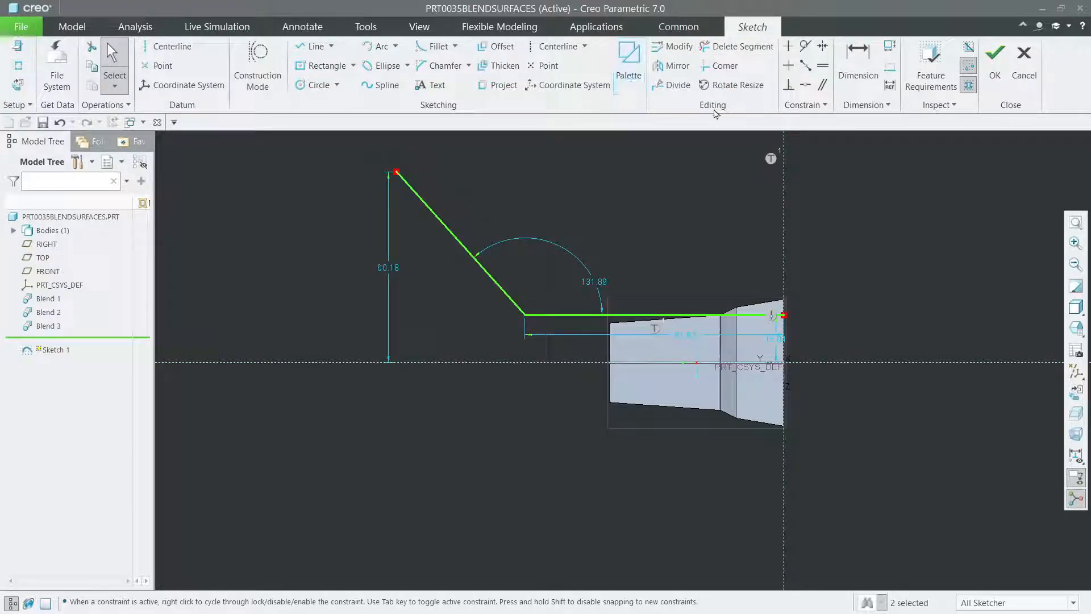
Dimension the slanted line at 30 degrees to the base reference and set its length to 75
{"action": "left_click", "coordinate": [852, 67]}
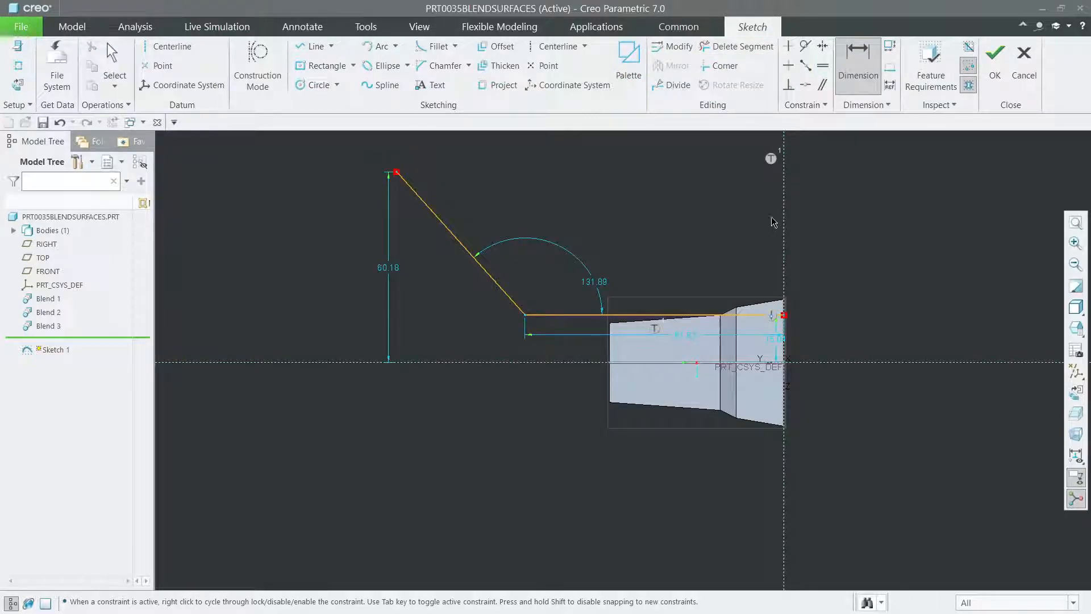
{"action": "left_click", "coordinate": [458, 236]}
{"action": "middle_click", "coordinate": [527, 197]}
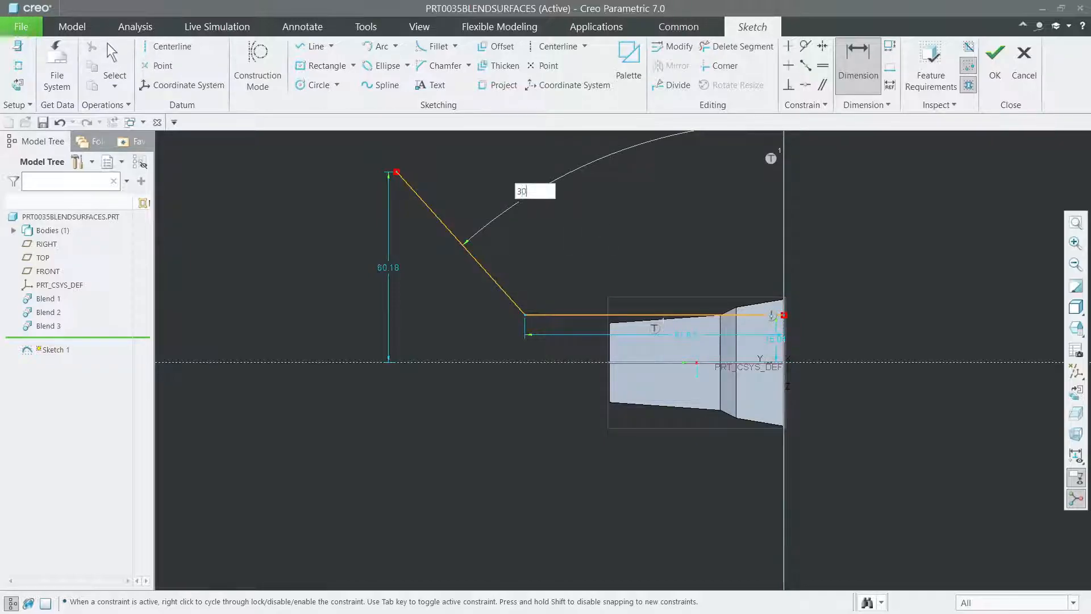
{"action": "type", "text": "30"}
{"action": "key", "text": "Return"}
{"action": "left_click", "coordinate": [497, 274]}
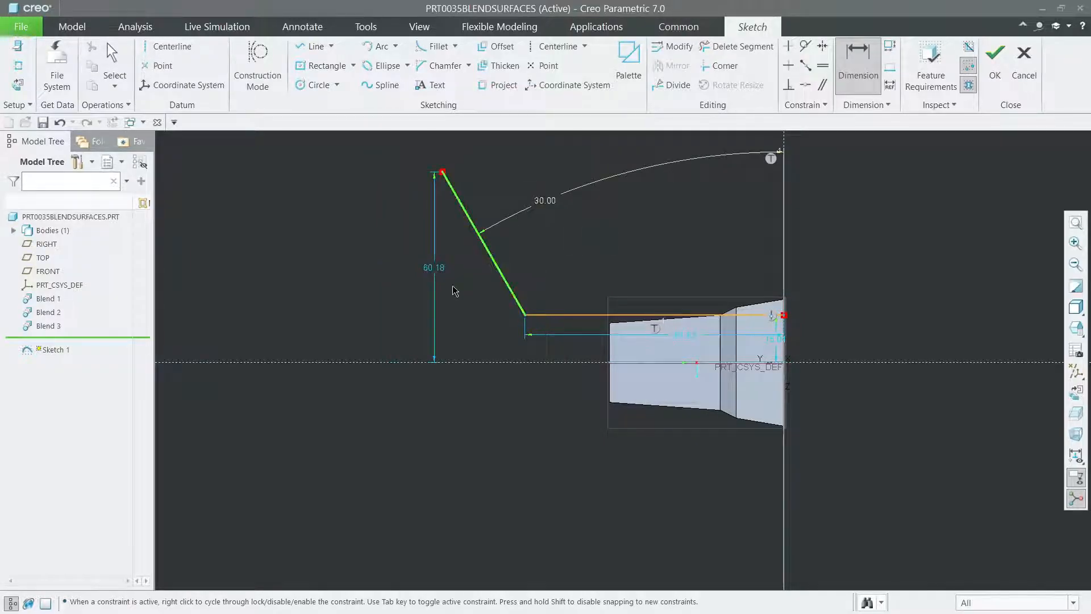
{"action": "middle_click", "coordinate": [451, 286]}
{"action": "type", "text": "75"}
{"action": "key", "text": "Return"}
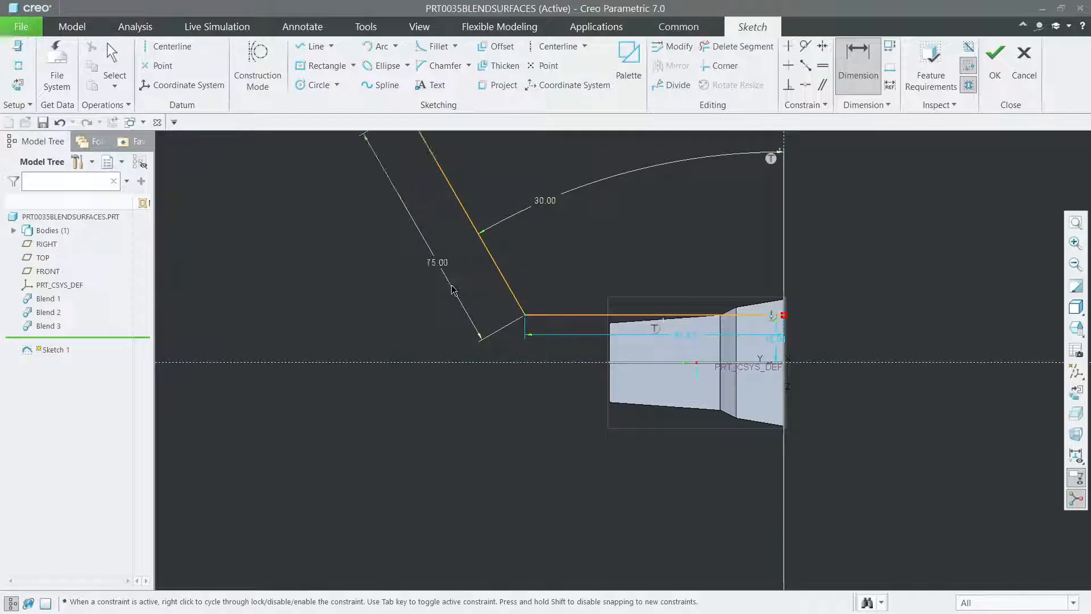
Set the length of the line running parallel to the block's height to 90
{"action": "middle_click", "coordinate": [639, 237]}
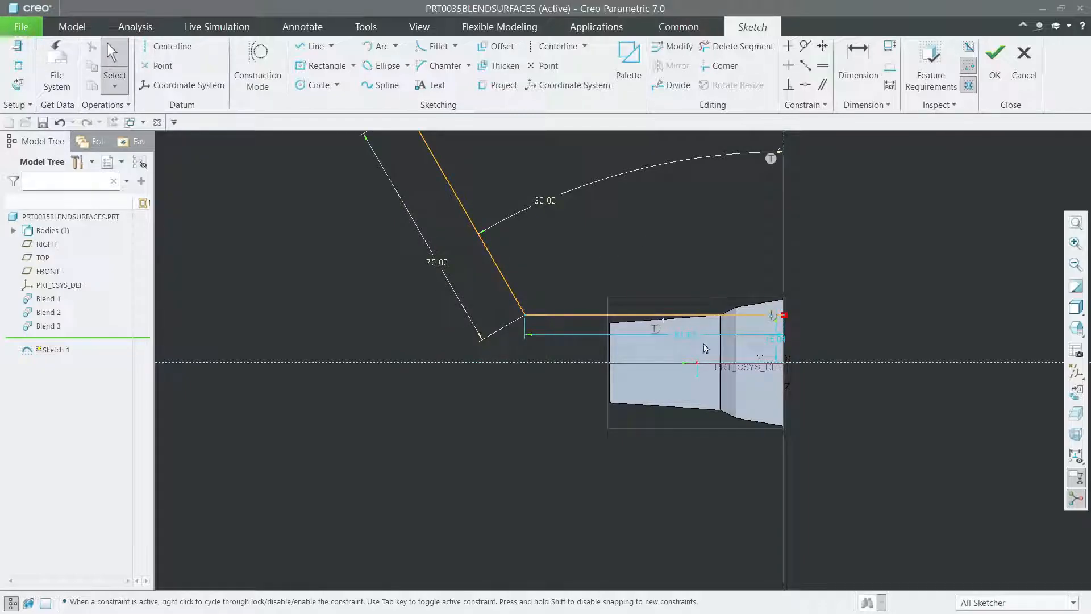
{"action": "double_click", "coordinate": [686, 335]}
{"action": "type", "text": "90"}
{"action": "key", "text": "Return"}
{"action": "left_click", "coordinate": [568, 285]}
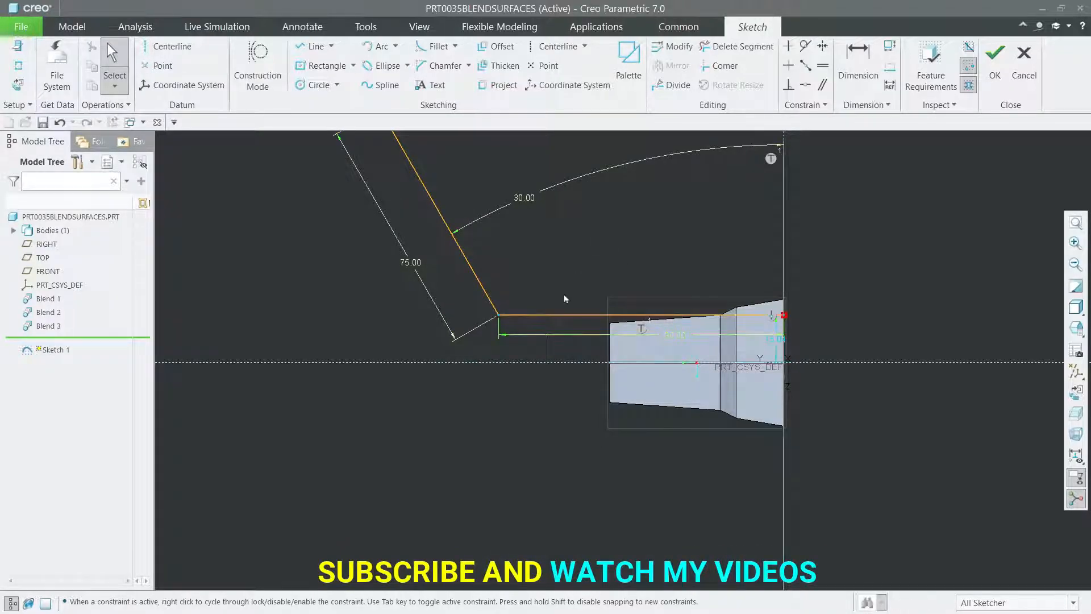
Convert the 90 long line to construction geometry and finish the sketch
{"action": "left_click", "coordinate": [548, 318]}
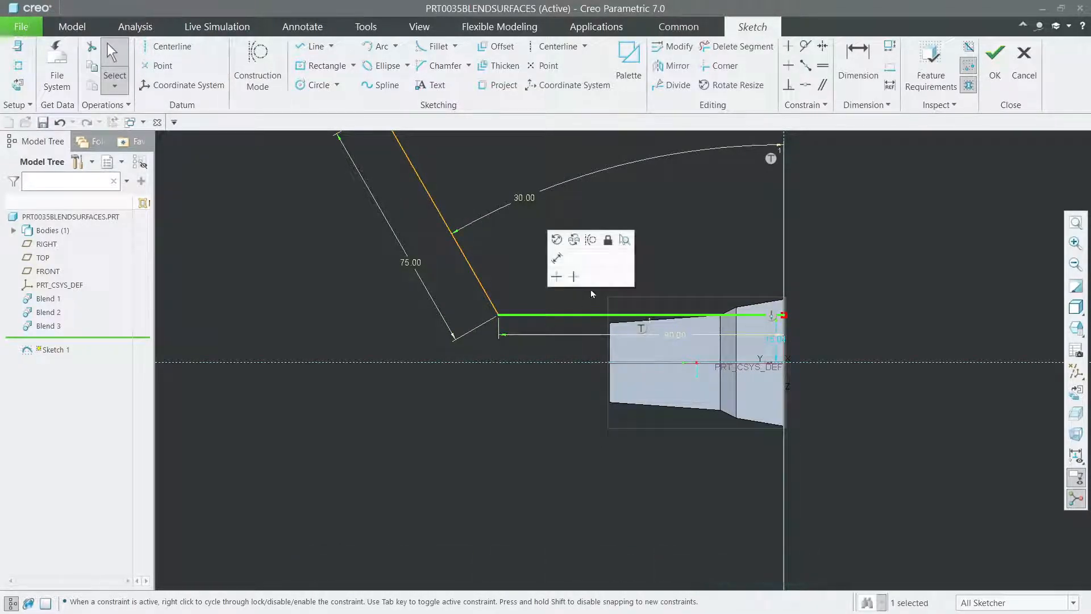
{"action": "left_click", "coordinate": [588, 237]}
{"action": "left_click", "coordinate": [995, 69]}
Start a solid sweep along the slanted sketch line and open its section sketch, viewed straight on
{"action": "mouse_move", "coordinate": [891, 435]}
{"action": "middle_mouse_down"}
{"action": "mouse_move", "coordinate": [908, 312]}
{"action": "mouse_move", "coordinate": [998, 231]}
{"action": "mouse_move", "coordinate": [850, 297]}
{"action": "middle_mouse_up"}
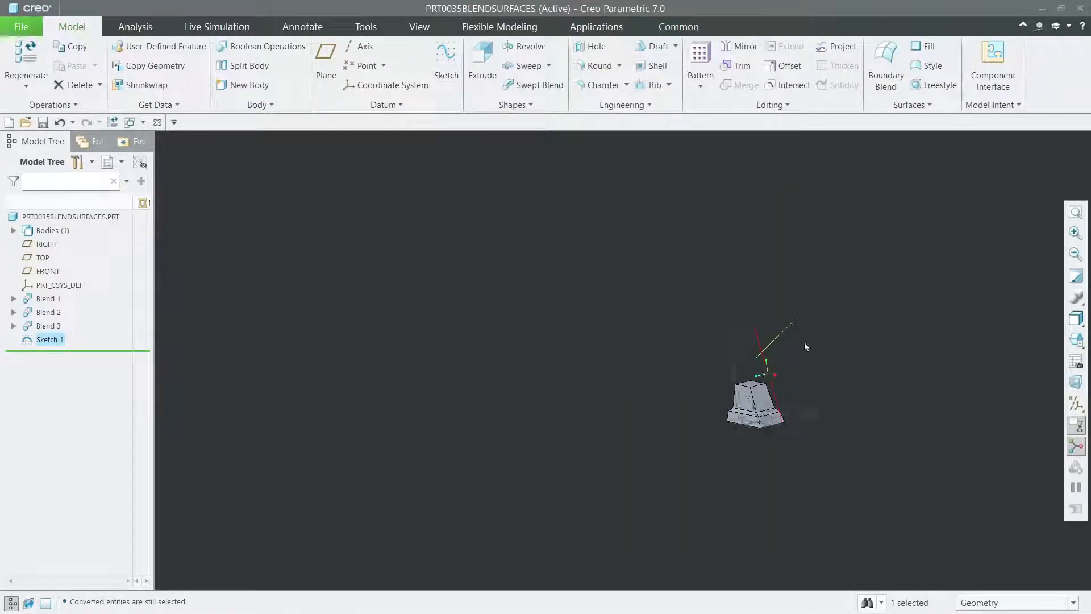
{"action": "scroll", "coordinate": [802, 341], "scroll_direction": "up", "scroll_amount": 3}
{"action": "mouse_move", "coordinate": [733, 296]}
{"action": "middle_mouse_down"}
{"action": "mouse_move", "coordinate": [670, 256]}
{"action": "mouse_move", "coordinate": [727, 343]}
{"action": "mouse_move", "coordinate": [733, 302]}
{"action": "mouse_move", "coordinate": [810, 387]}
{"action": "mouse_move", "coordinate": [799, 348]}
{"action": "mouse_move", "coordinate": [756, 361]}
{"action": "middle_mouse_up"}
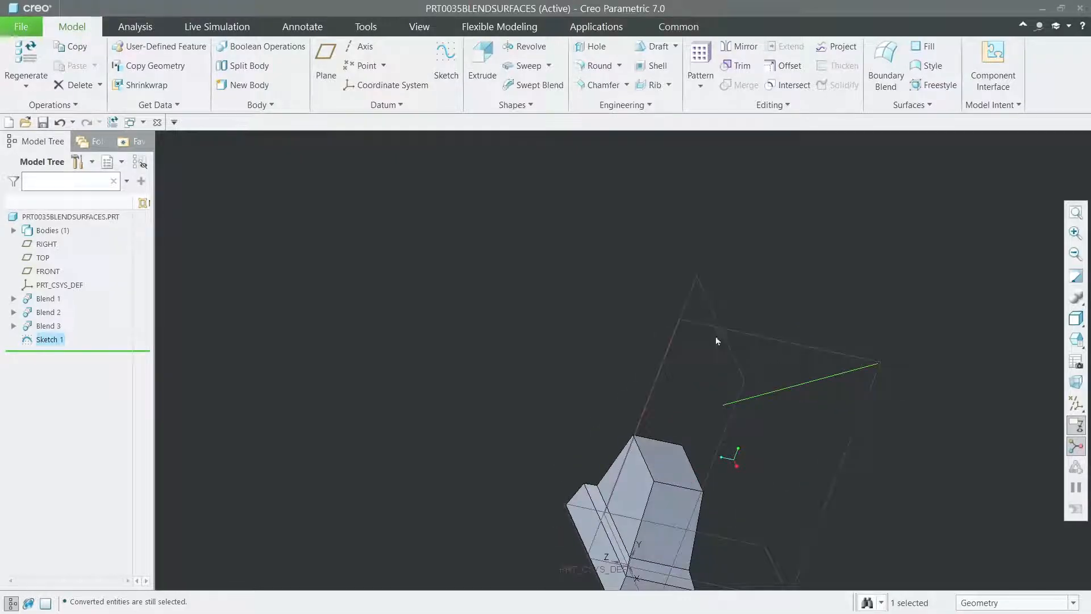
{"action": "left_click", "coordinate": [527, 66]}
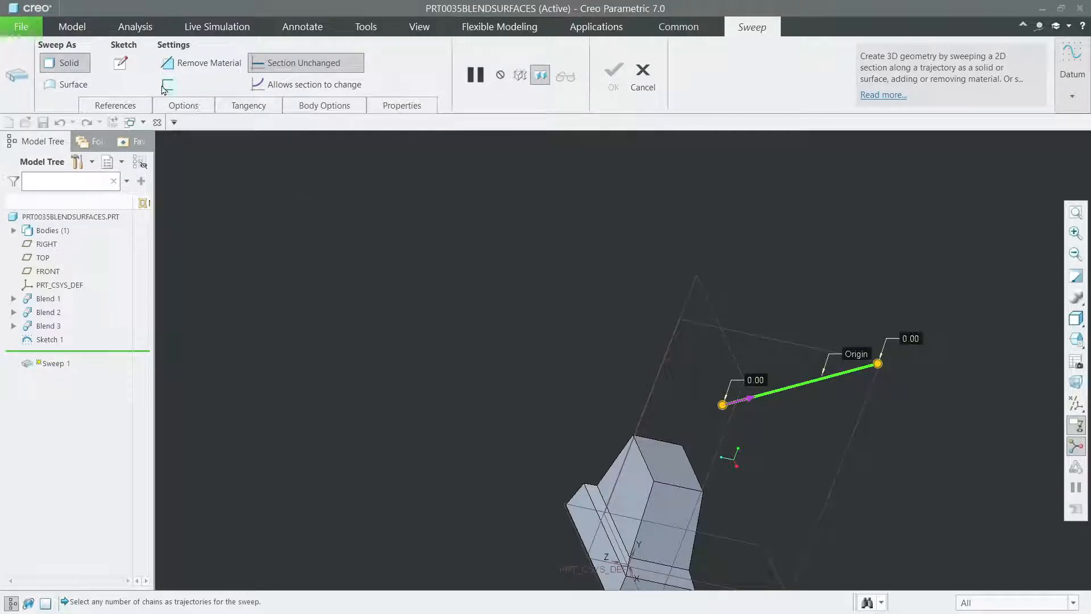
{"action": "left_click", "coordinate": [126, 64]}
{"action": "left_click", "coordinate": [1075, 411]}
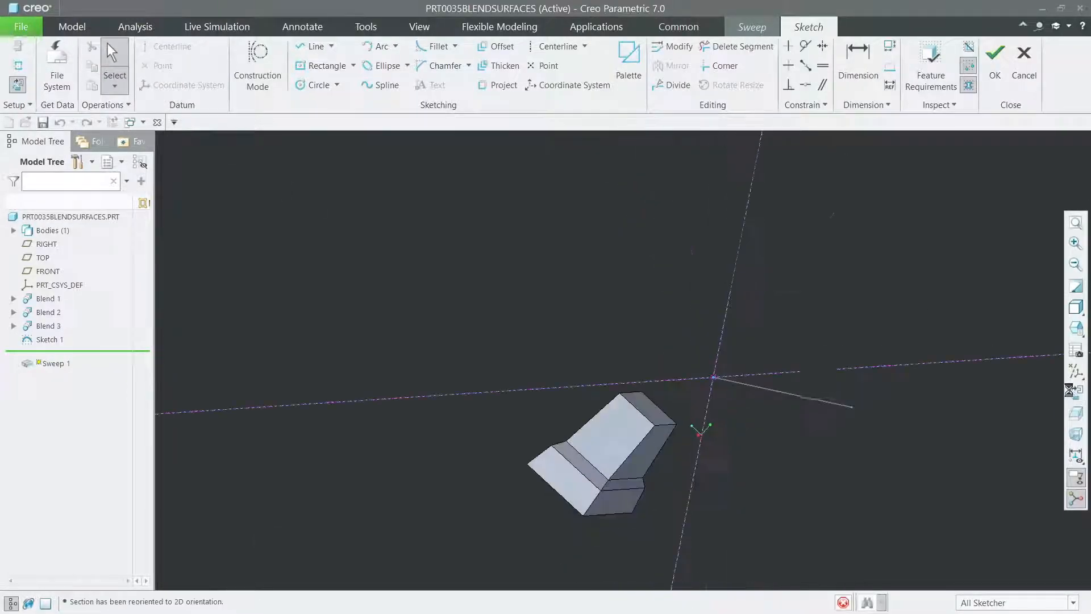
Draw a circle centred on the crossing of the section's reference lines and set its diameter to 35
{"action": "left_click", "coordinate": [314, 83]}
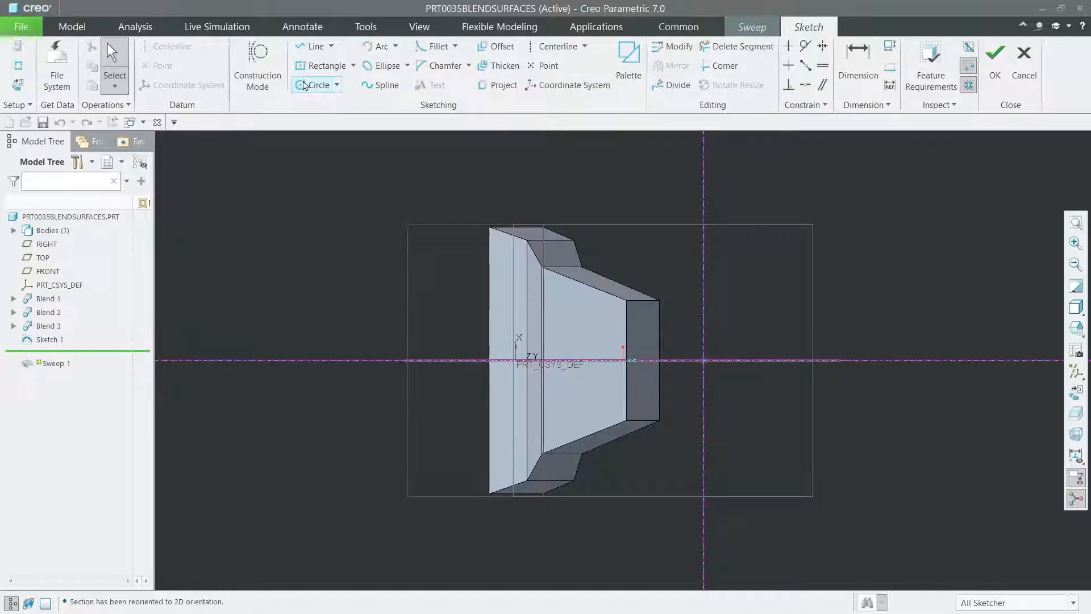
{"action": "left_click", "coordinate": [703, 360]}
{"action": "left_click", "coordinate": [728, 321]}
{"action": "middle_click", "coordinate": [728, 281]}
{"action": "left_click_drag", "start_coordinate": [640, 316], "coordinate": [793, 241]}
{"action": "double_click", "coordinate": [793, 241]}
{"action": "type", "text": "35"}
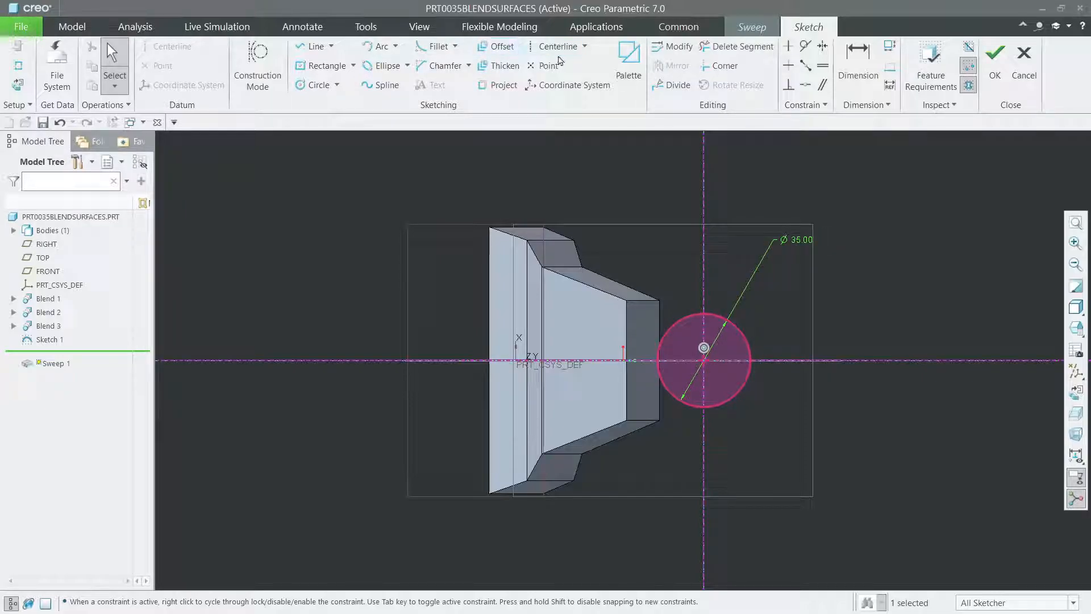
Draw two crossing diagonal centerlines through the circle's centre
{"action": "left_click", "coordinate": [555, 48]}
{"action": "left_click", "coordinate": [703, 360]}
{"action": "left_click", "coordinate": [748, 330]}
{"action": "left_click", "coordinate": [704, 360]}
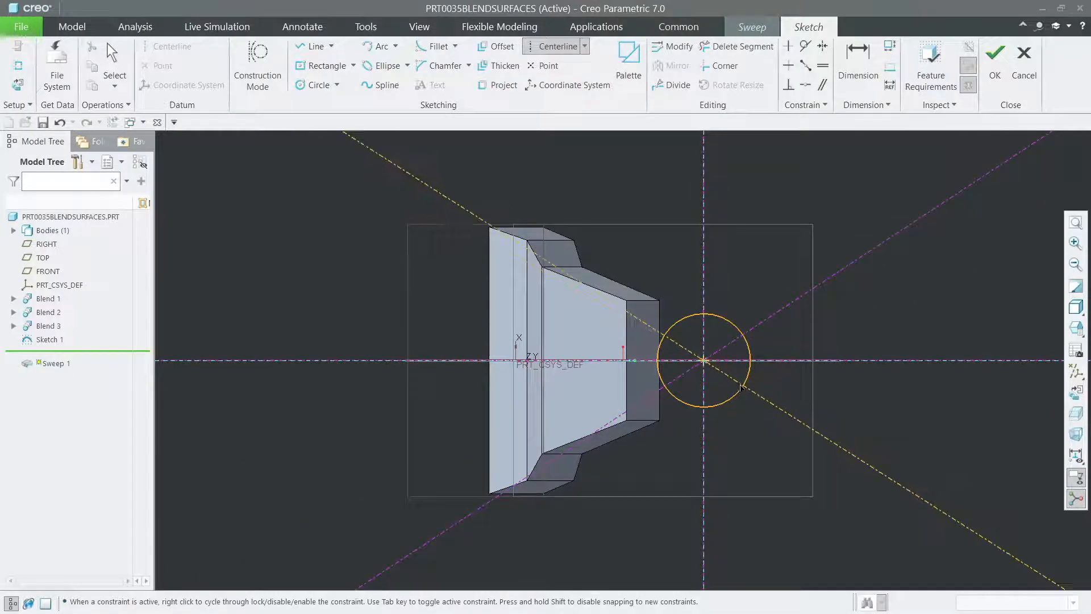
{"action": "left_click", "coordinate": [750, 388]}
{"action": "middle_click", "coordinate": [750, 282]}
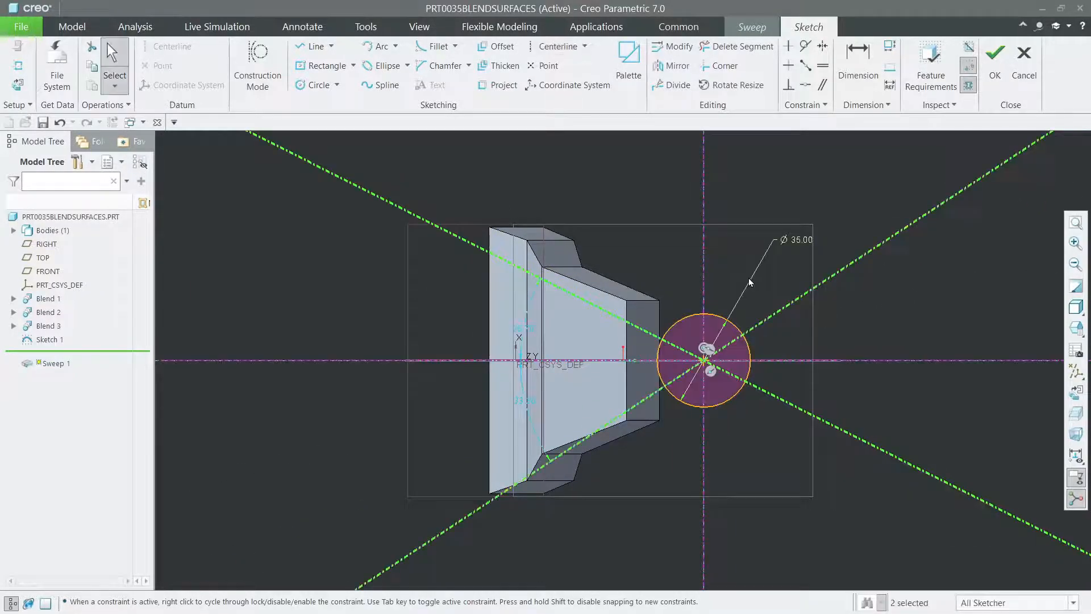
Divide the circle at its four intersections with the two diagonal centerlines
{"action": "left_click", "coordinate": [672, 85]}
{"action": "left_click", "coordinate": [743, 336]}
{"action": "left_click", "coordinate": [748, 383]}
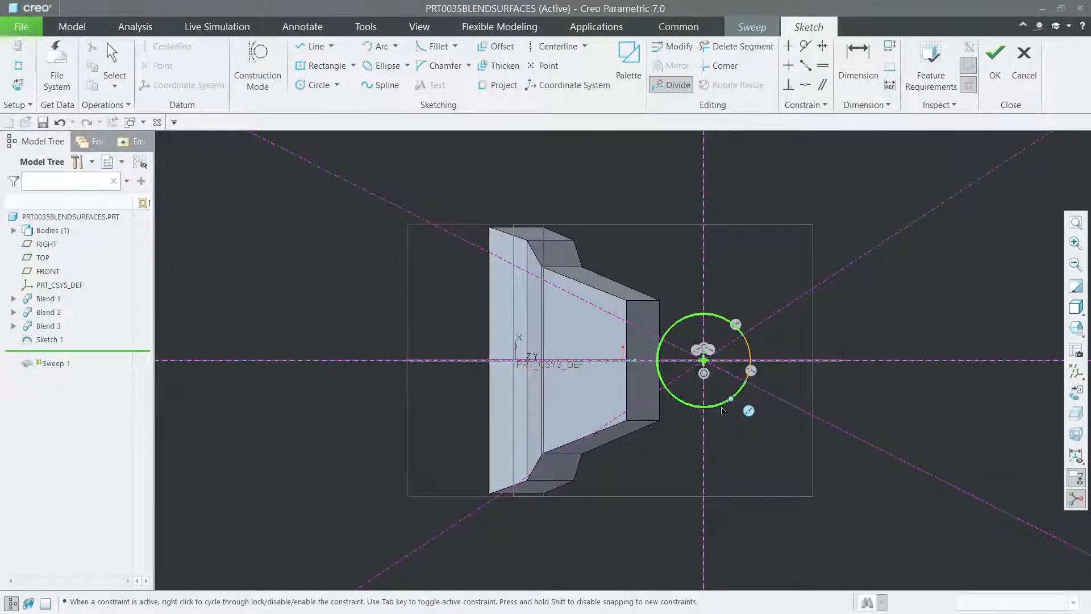
{"action": "left_click", "coordinate": [664, 387]}
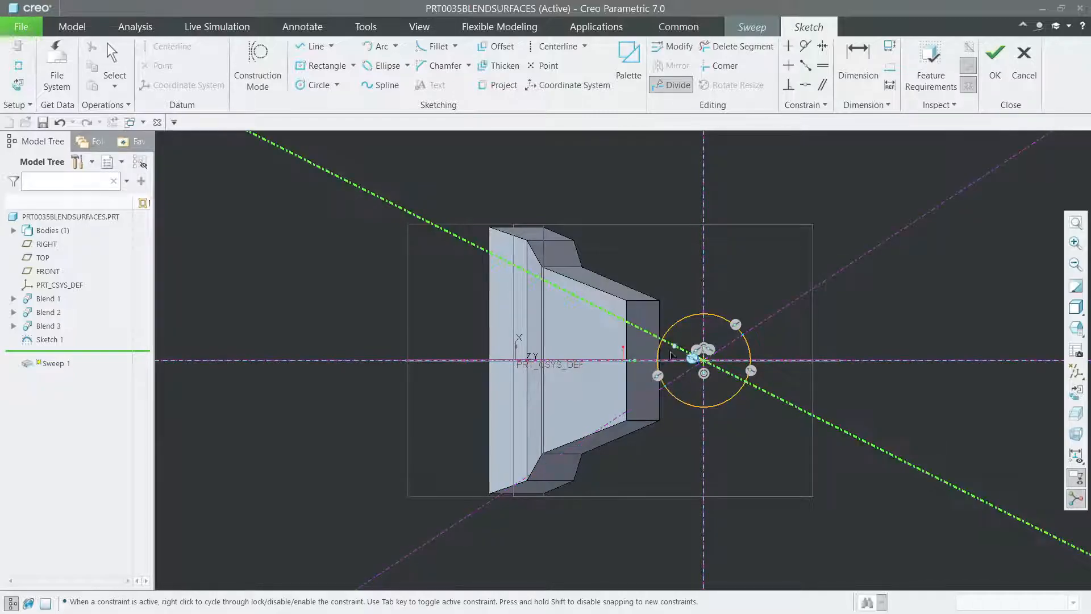
{"action": "middle_click", "coordinate": [672, 248]}
Set the angle of each diagonal centerline to the horizontal reference to 22.5 degrees
{"action": "double_click", "coordinate": [523, 331]}
{"action": "type", "text": "22"}
{"action": "key", "text": "Return"}
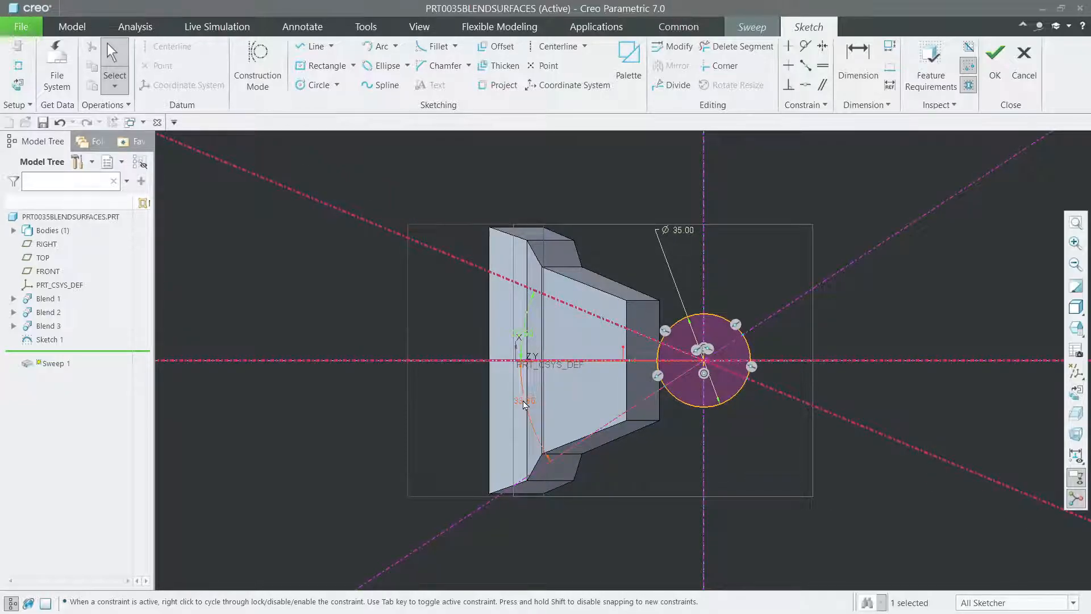
{"action": "double_click", "coordinate": [524, 401]}
{"action": "type", "text": "22"}
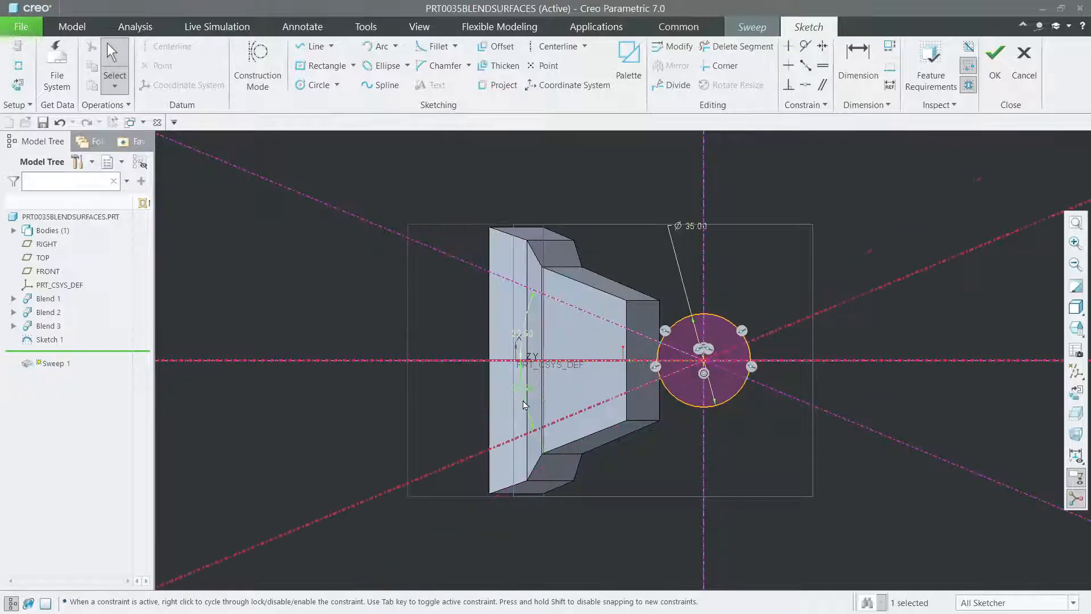
Finish the circular section and complete the sweep
{"action": "left_click", "coordinate": [995, 69]}
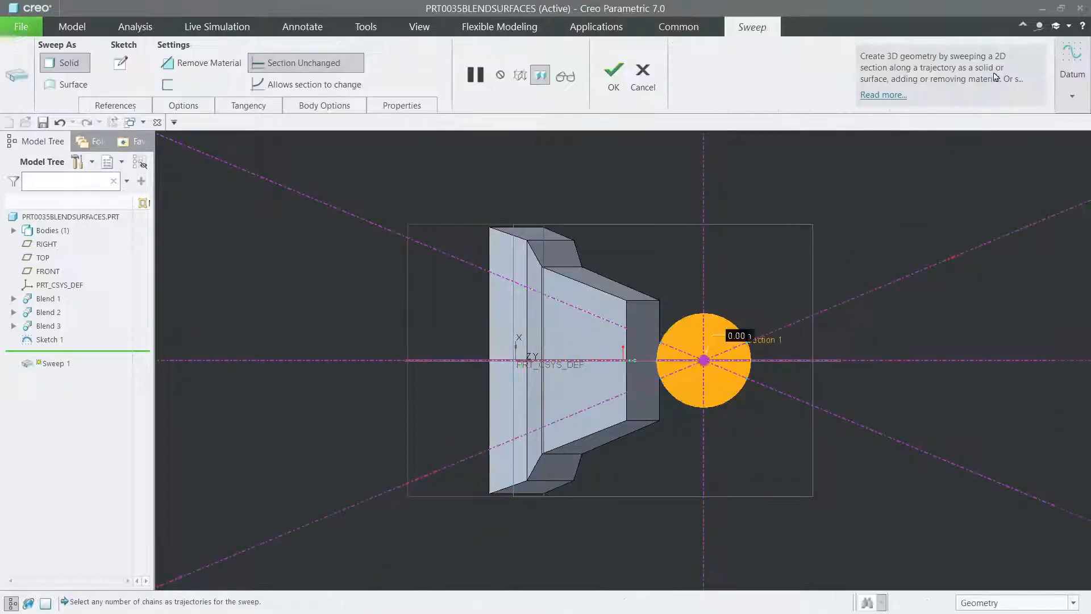
{"action": "left_click", "coordinate": [615, 85]}
{"action": "middle_click_drag", "start_coordinate": [518, 151], "coordinate": [540, 243]}
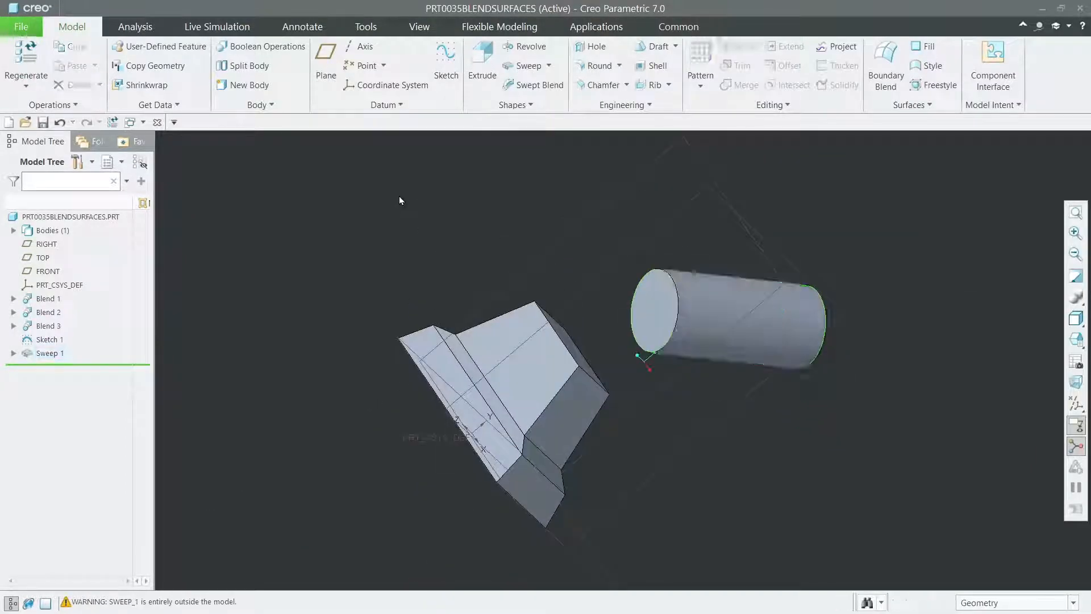
Start a new solid blend that uses selected sections
{"action": "left_click", "coordinate": [514, 105]}
{"action": "left_click", "coordinate": [501, 126]}
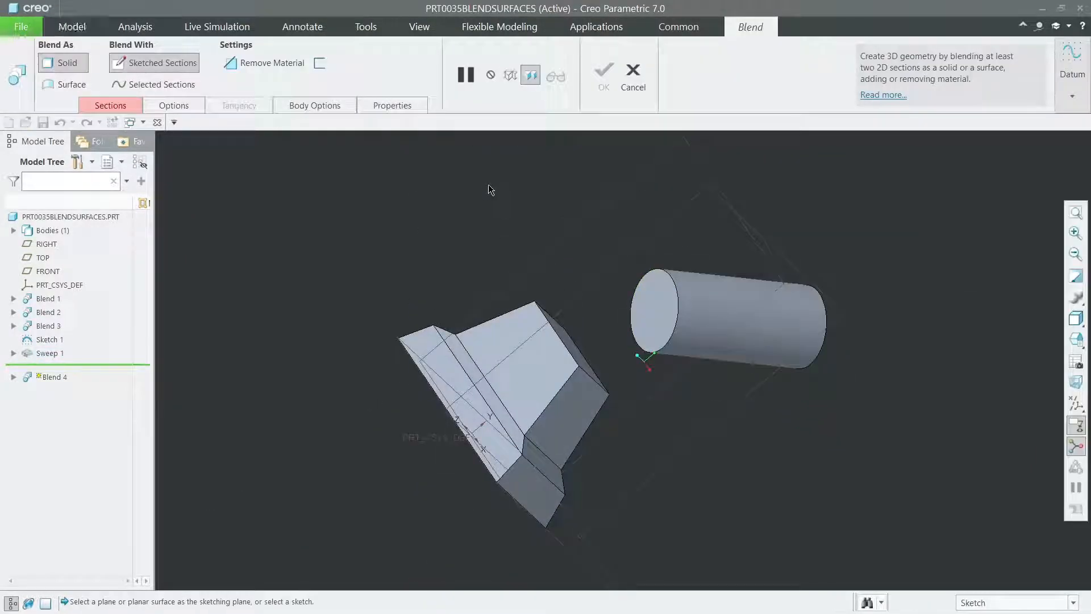
{"action": "left_click", "coordinate": [137, 104]}
{"action": "left_click", "coordinate": [113, 152]}
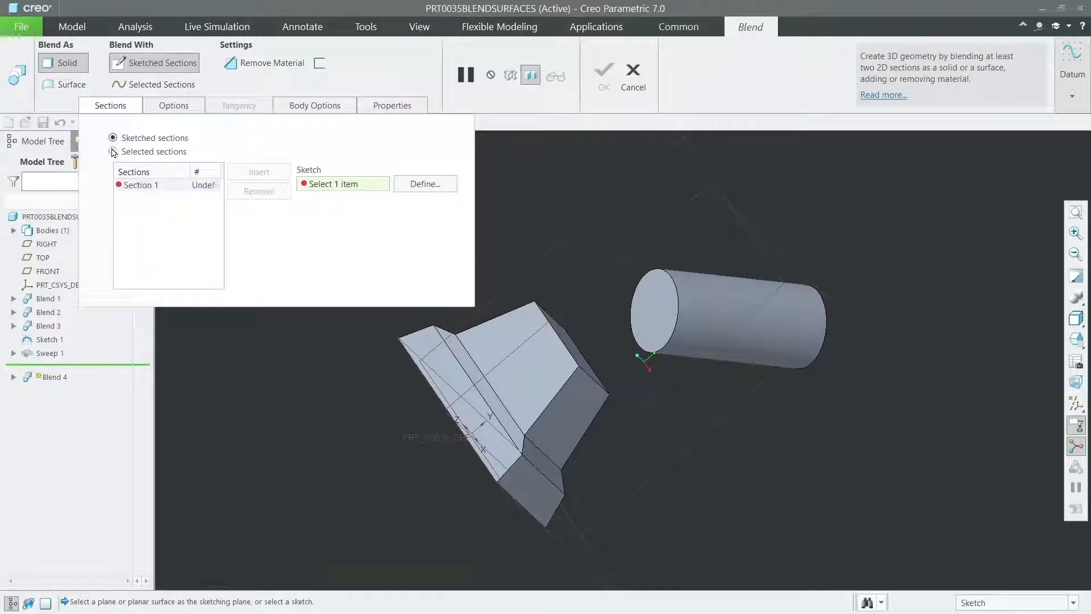
Select the edge loop of the block's small end face as Section 1 of the blend
{"action": "middle_click_drag", "start_coordinate": [319, 390], "coordinate": [301, 402]}
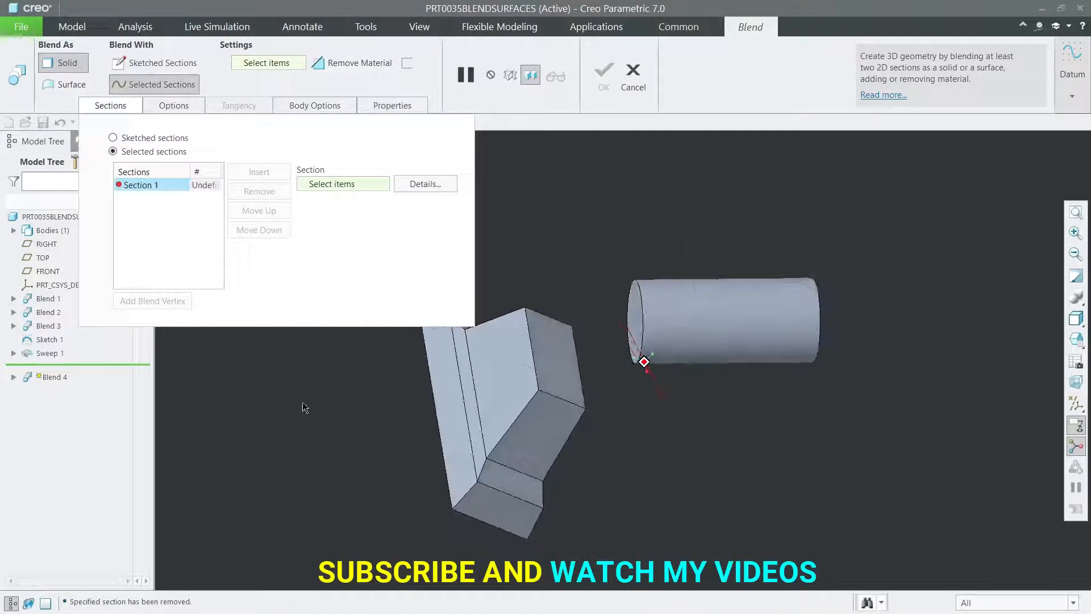
{"action": "left_click", "coordinate": [533, 355]}
{"action": "left_click", "coordinate": [548, 357], "text": "shift"}
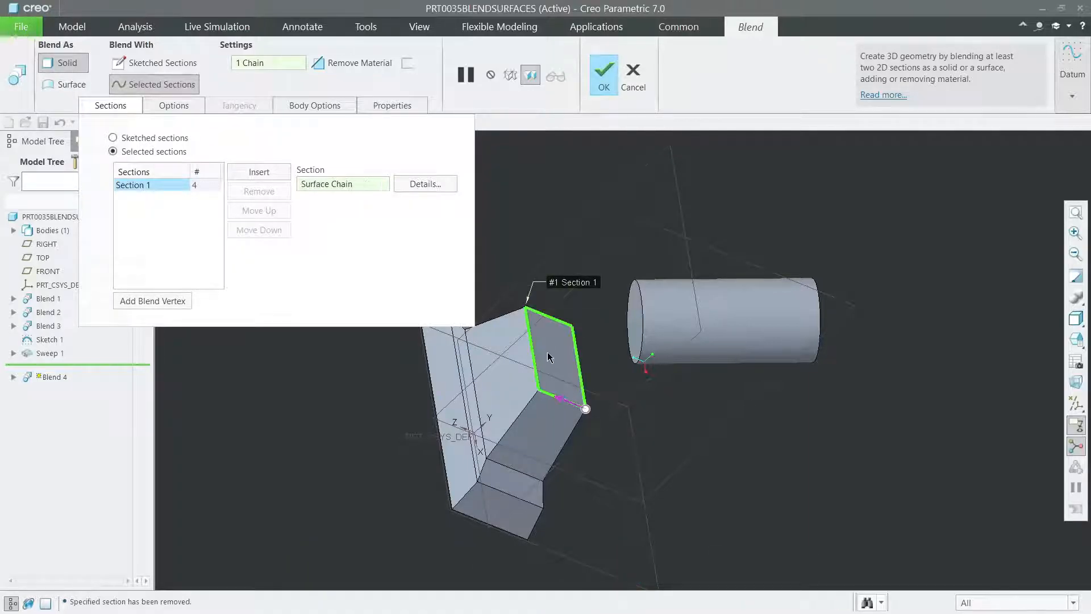
{"action": "middle_click_drag", "start_coordinate": [582, 245], "coordinate": [613, 252]}
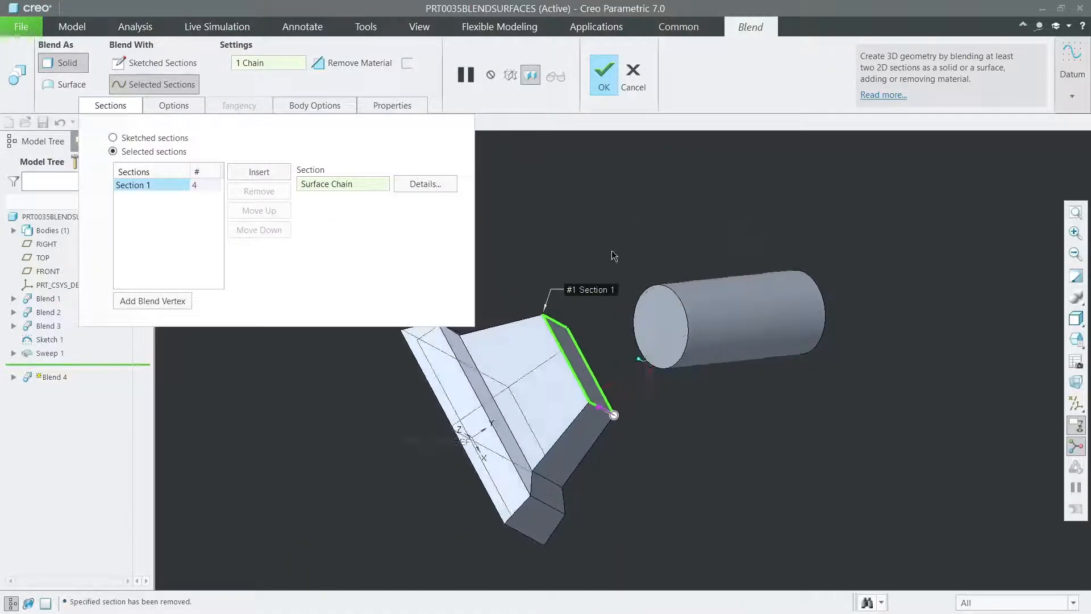
Use the edge loop of the cylinder's near end as Section 1 and insert the block's small end face loop as Section 2
{"action": "left_click", "coordinate": [680, 305]}
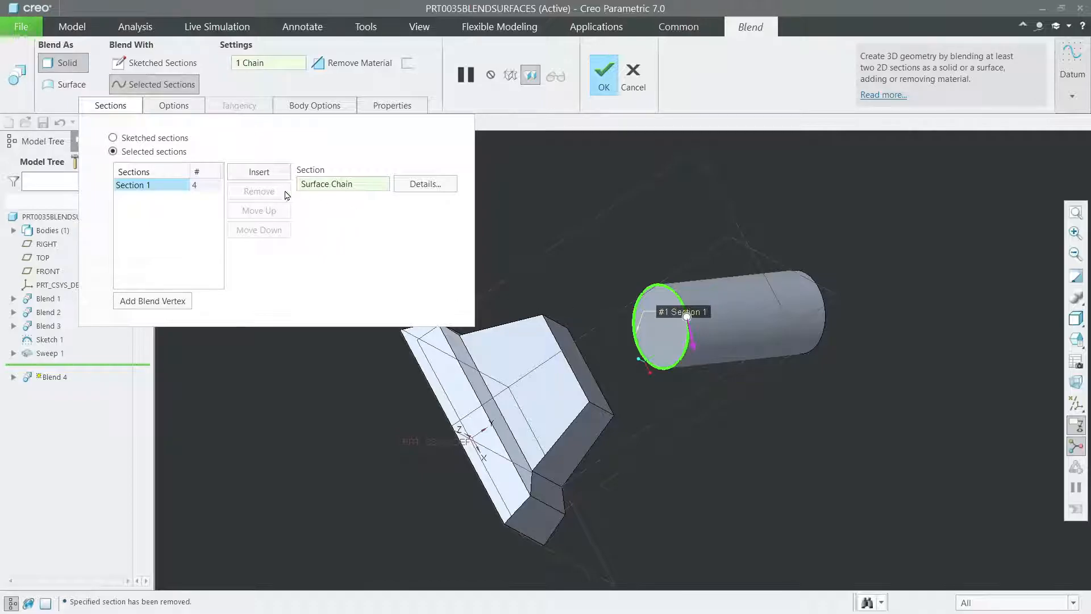
{"action": "left_click", "coordinate": [270, 173]}
{"action": "middle_click_drag", "start_coordinate": [653, 221], "coordinate": [624, 233]}
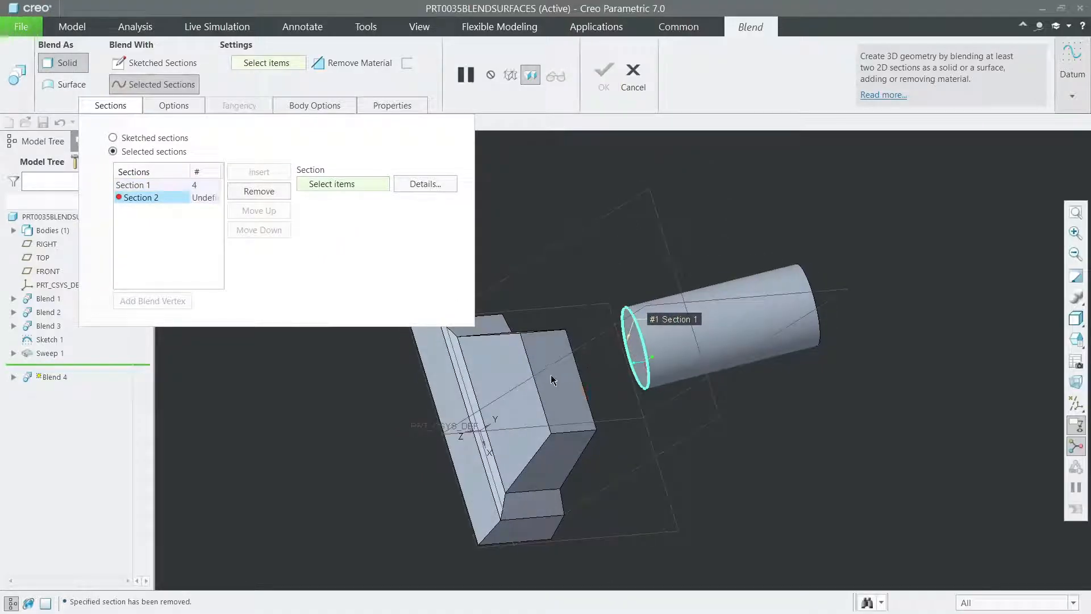
{"action": "left_click", "coordinate": [538, 388]}
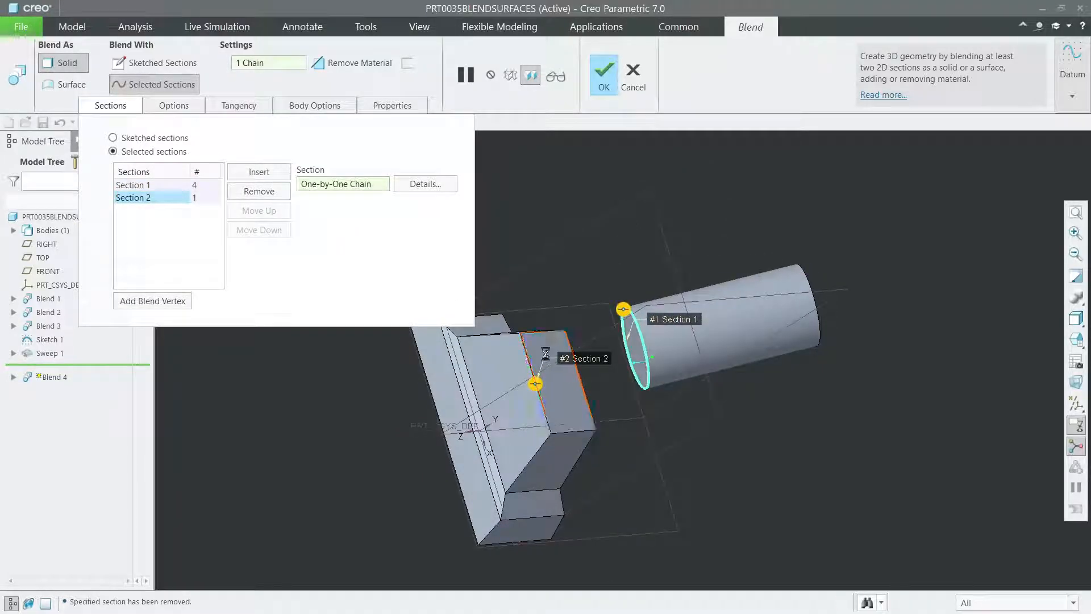
{"action": "middle_click_drag", "start_coordinate": [548, 363], "coordinate": [561, 233]}
Move Section 2's start point to the block corner that matches Section 1's start point, so the blend runs without a twist
{"action": "scroll", "coordinate": [655, 307], "scroll_direction": "up", "scroll_amount": 5}
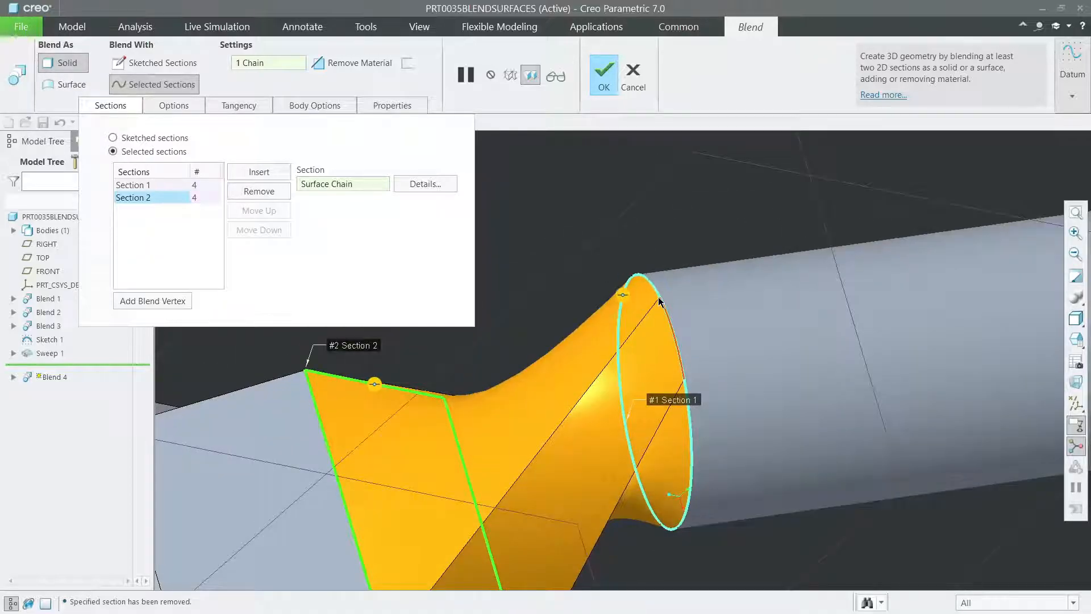
{"action": "middle_click_drag", "start_coordinate": [647, 330], "coordinate": [614, 248]}
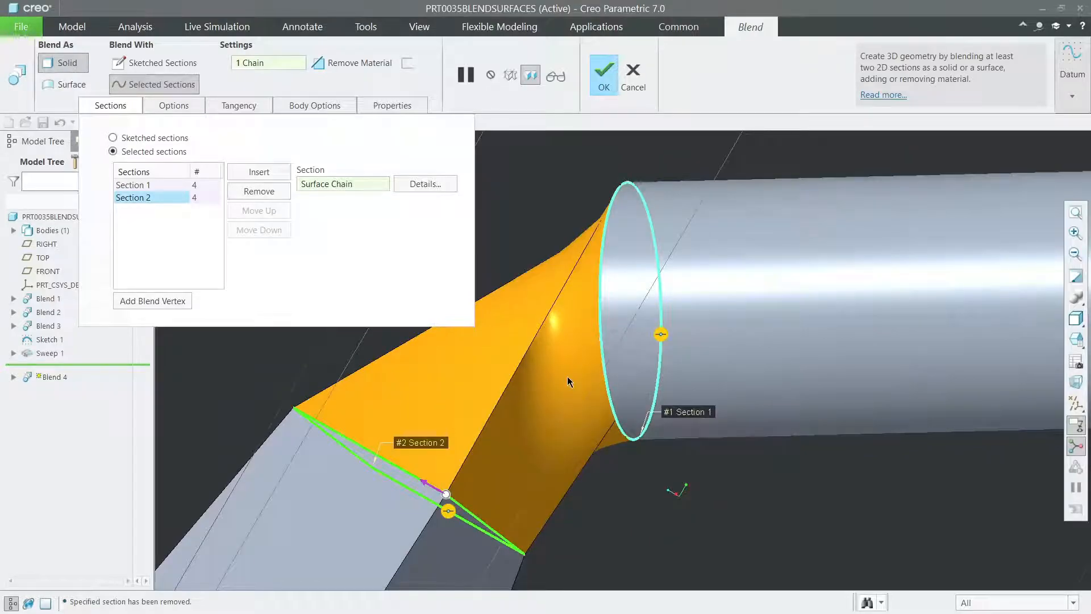
{"action": "scroll", "coordinate": [567, 376], "scroll_direction": "up", "scroll_amount": 2}
{"action": "middle_click_drag", "start_coordinate": [573, 376], "coordinate": [582, 535]}
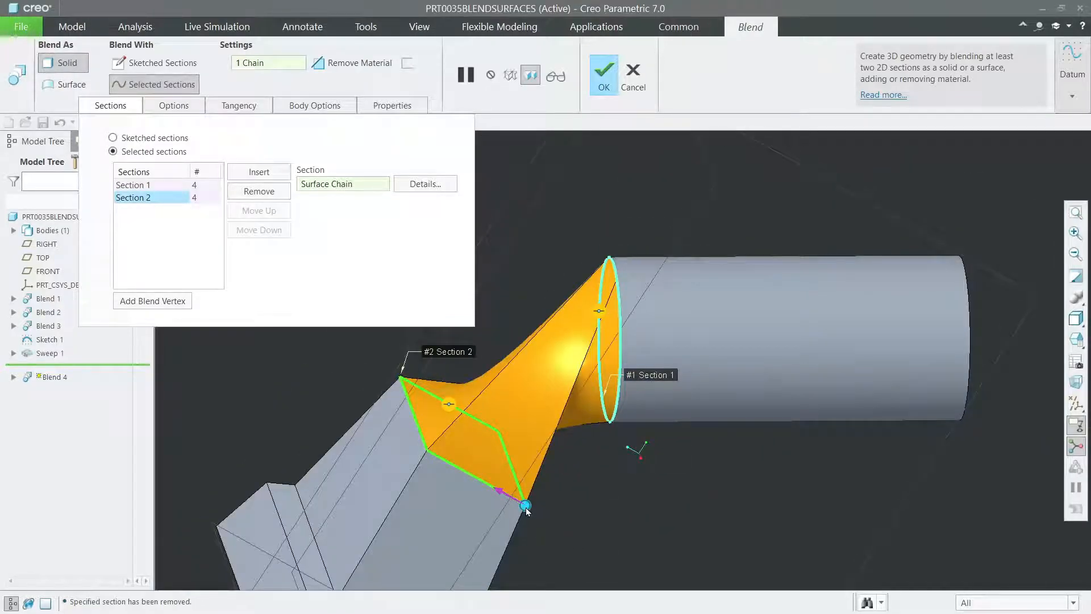
{"action": "mouse_move", "coordinate": [436, 457]}
{"action": "middle_mouse_down"}
{"action": "mouse_move", "coordinate": [489, 393]}
{"action": "mouse_move", "coordinate": [622, 475]}
{"action": "mouse_move", "coordinate": [609, 531]}
{"action": "mouse_move", "coordinate": [550, 487]}
{"action": "mouse_move", "coordinate": [430, 444]}
{"action": "mouse_move", "coordinate": [426, 469]}
{"action": "middle_mouse_up"}
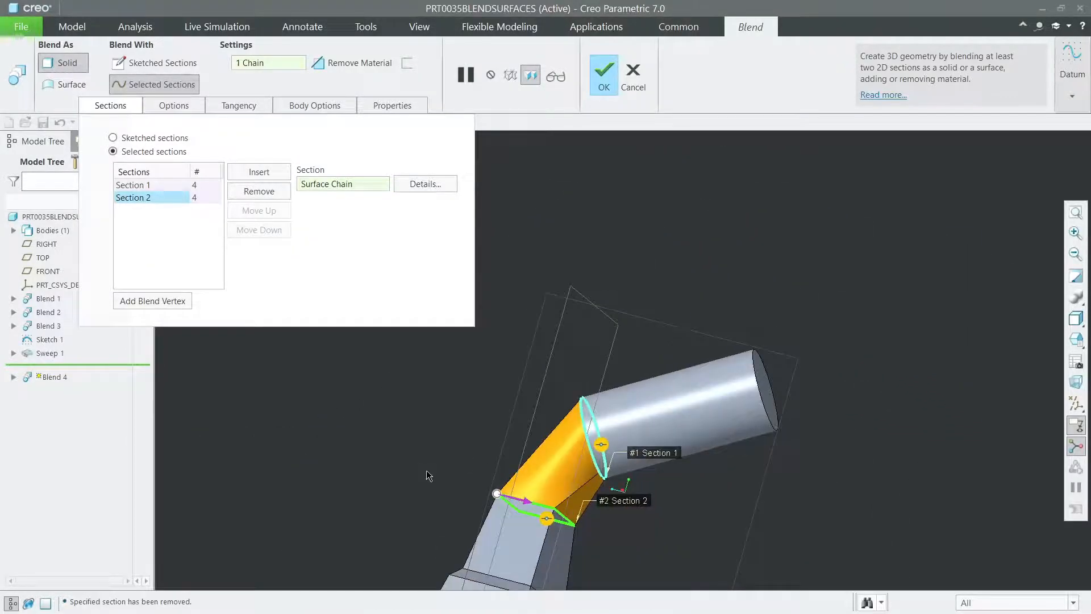
{"action": "scroll", "coordinate": [467, 402], "scroll_direction": "up", "scroll_amount": 3}
{"action": "scroll", "coordinate": [482, 450], "scroll_direction": "down", "scroll_amount": 4}
{"action": "scroll", "coordinate": [440, 400], "scroll_direction": "up", "scroll_amount": 4}
{"action": "middle_click_drag", "start_coordinate": [452, 433], "coordinate": [455, 409]}
{"action": "scroll", "coordinate": [470, 421], "scroll_direction": "down", "scroll_amount": 4}
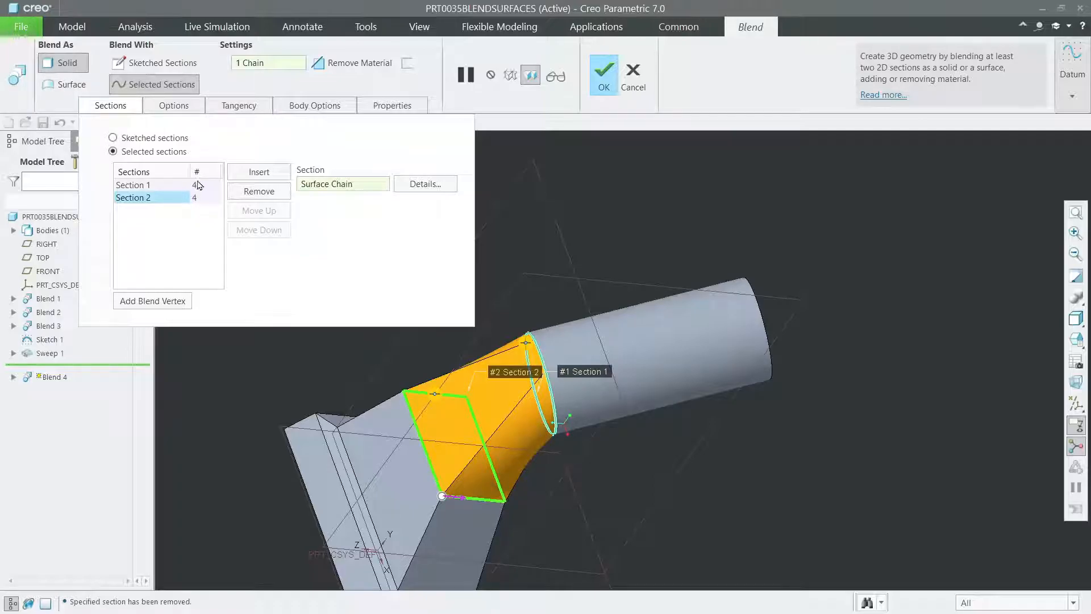
Set the tangency condition of the blend's start section to Tangent
{"action": "left_click", "coordinate": [249, 110]}
{"action": "left_click", "coordinate": [355, 166]}
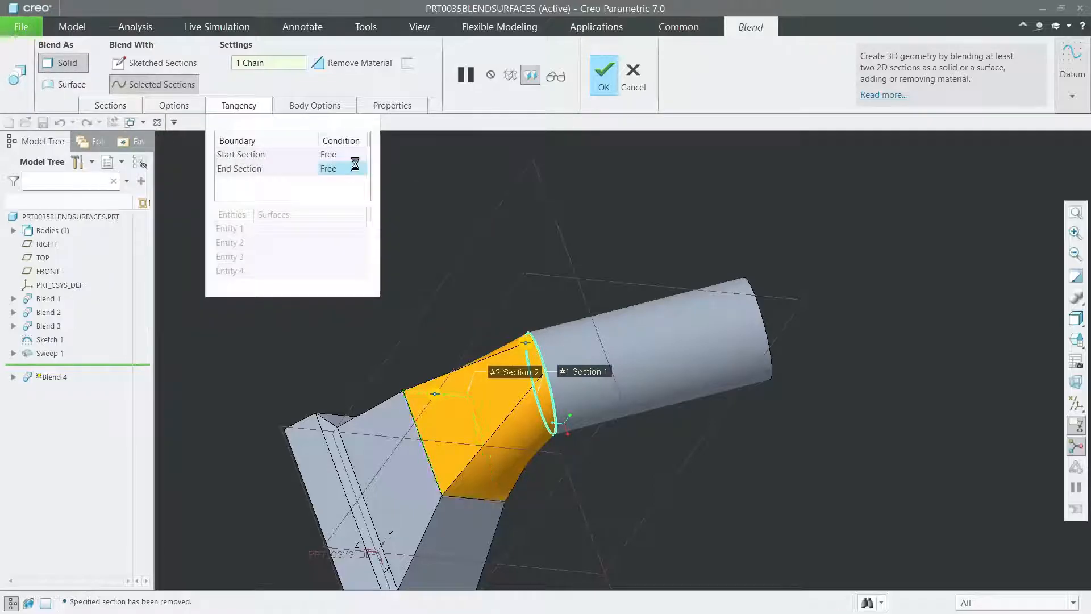
{"action": "left_click", "coordinate": [358, 154]}
{"action": "left_click", "coordinate": [347, 174]}
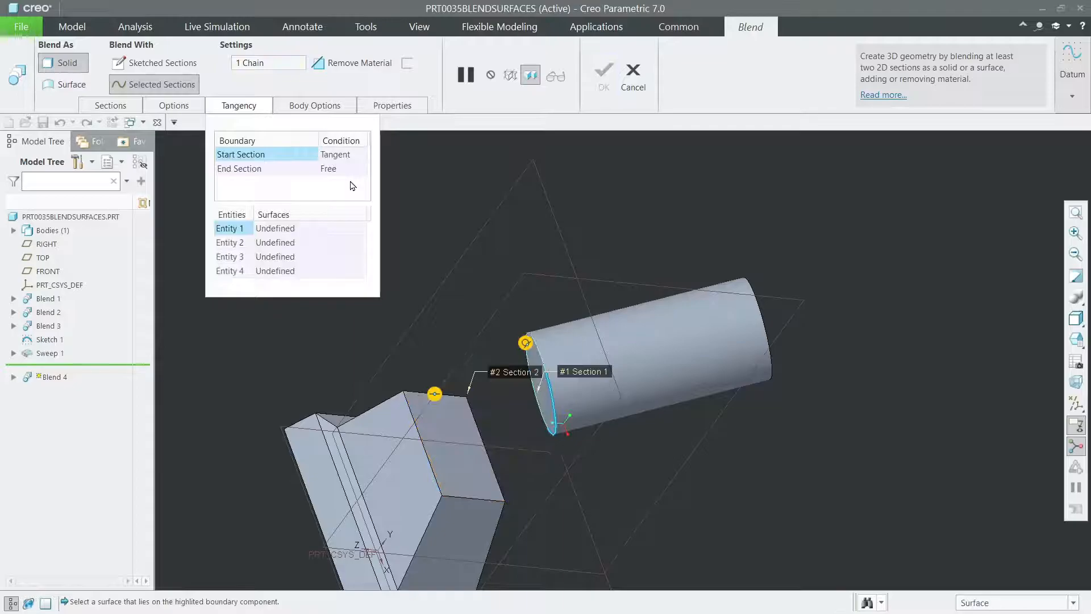
Assign the swept cylinder's side surfaces as tangent surfaces for all four entities of the start section
{"action": "left_click", "coordinate": [607, 402]}
{"action": "middle_click_drag", "start_coordinate": [639, 466], "coordinate": [565, 422]}
{"action": "left_click", "coordinate": [591, 412]}
{"action": "middle_click_drag", "start_coordinate": [590, 472], "coordinate": [597, 358]}
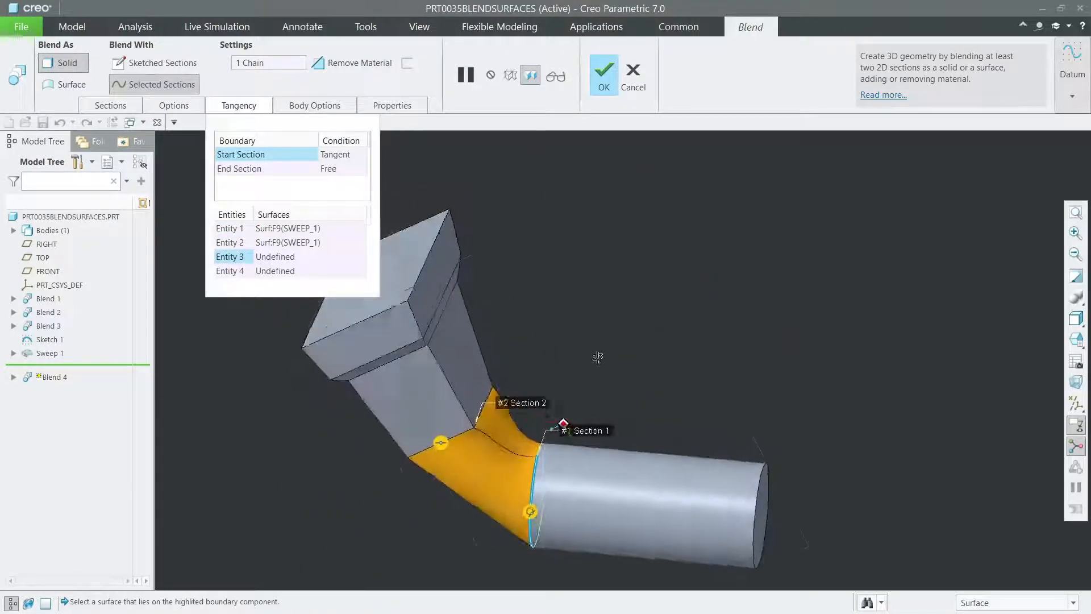
{"action": "left_click", "coordinate": [565, 483]}
{"action": "middle_click_drag", "start_coordinate": [565, 483], "coordinate": [592, 331]}
{"action": "left_click", "coordinate": [587, 306]}
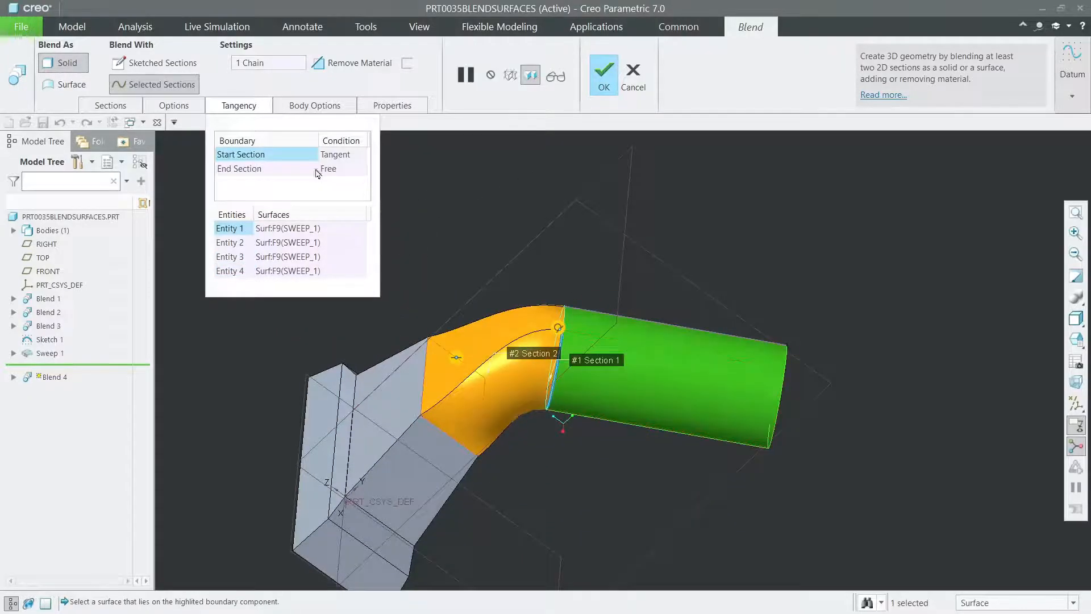
Set the tangency condition of the blend's end section to Tangent
{"action": "left_click", "coordinate": [344, 171]}
{"action": "left_click", "coordinate": [363, 169]}
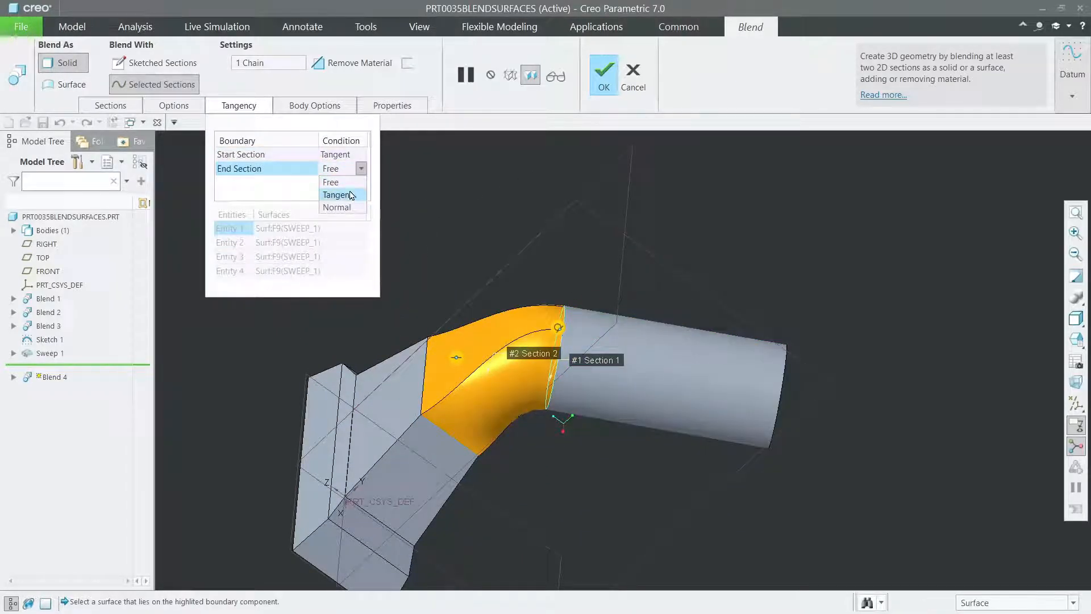
{"action": "left_click", "coordinate": [348, 195]}
Assign the adjoining side faces of the block's upper tapered blend as tangent surfaces for all four entities of the end section
{"action": "left_click", "coordinate": [437, 477]}
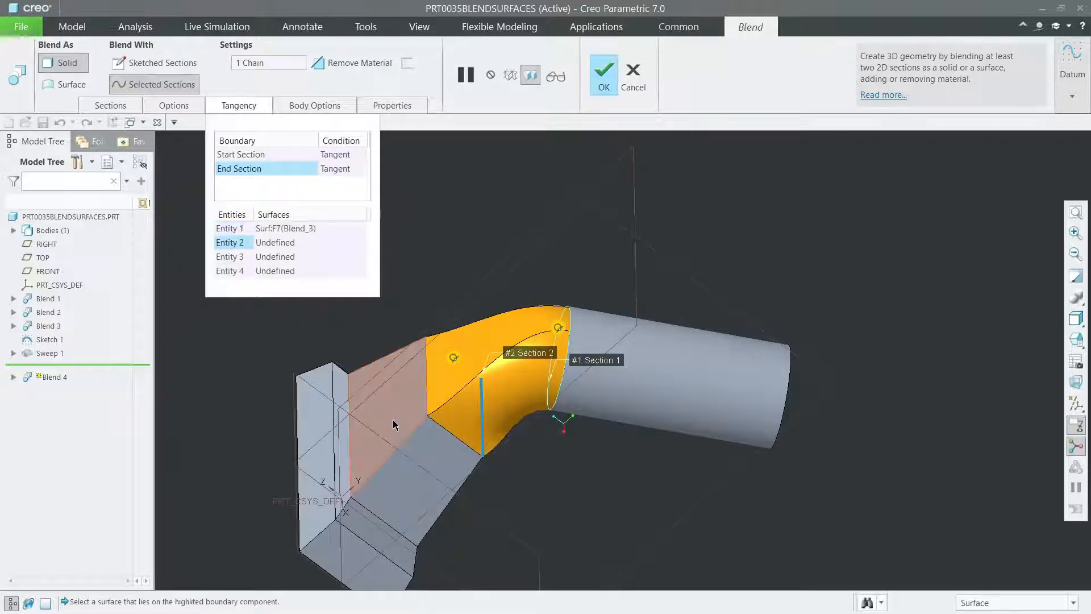
{"action": "middle_click_drag", "start_coordinate": [490, 441], "coordinate": [421, 353]}
{"action": "left_click", "coordinate": [470, 479]}
{"action": "middle_click_drag", "start_coordinate": [470, 480], "coordinate": [394, 416]}
{"action": "scroll", "coordinate": [554, 505], "scroll_direction": "up", "scroll_amount": 3}
{"action": "scroll", "coordinate": [623, 555], "scroll_direction": "down", "scroll_amount": 4}
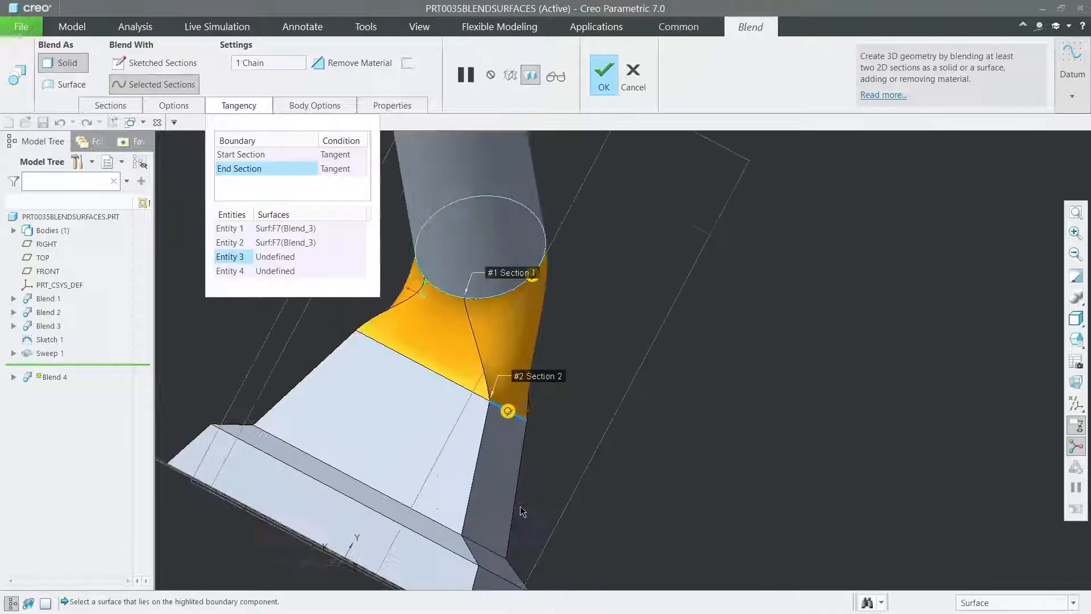
{"action": "left_click", "coordinate": [504, 479]}
{"action": "scroll", "coordinate": [511, 472], "scroll_direction": "up", "scroll_amount": 2}
{"action": "middle_click_drag", "start_coordinate": [513, 471], "coordinate": [485, 459]}
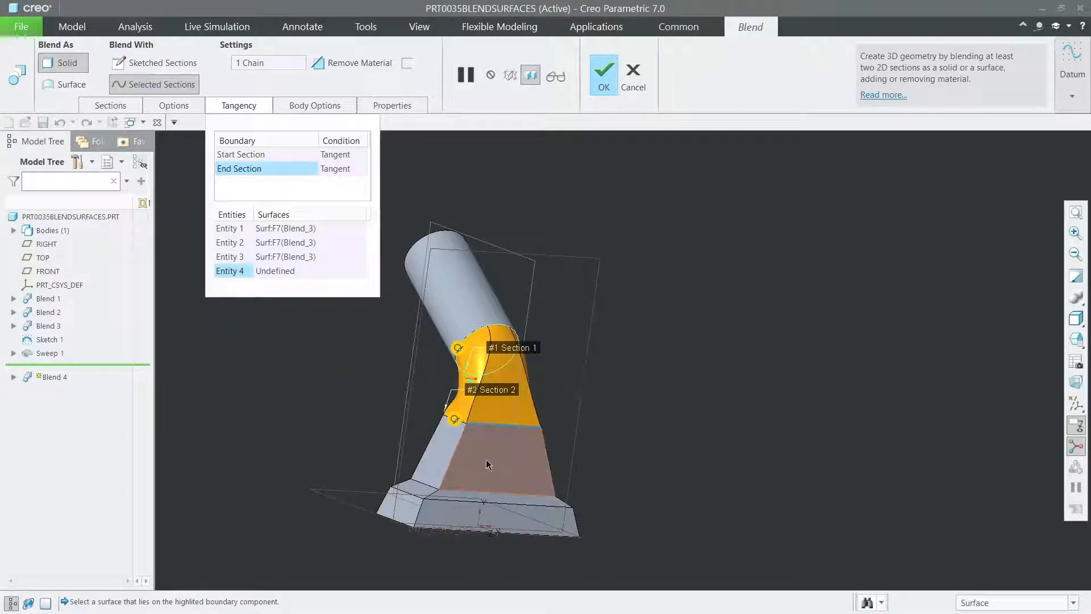
{"action": "left_click", "coordinate": [486, 459]}
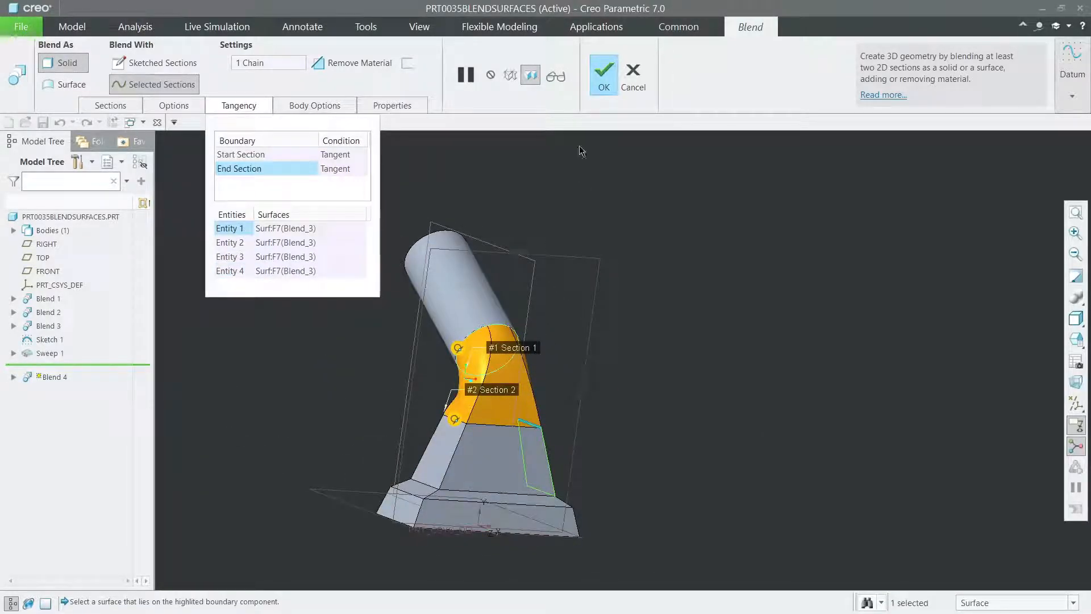
Preview the tangent solid blend between the block and the cylinder, then complete the feature
{"action": "left_click", "coordinate": [556, 85]}
{"action": "left_click", "coordinate": [604, 73]}
{"action": "middle_click_drag", "start_coordinate": [620, 220], "coordinate": [502, 226]}
{"action": "left_click", "coordinate": [422, 196]}
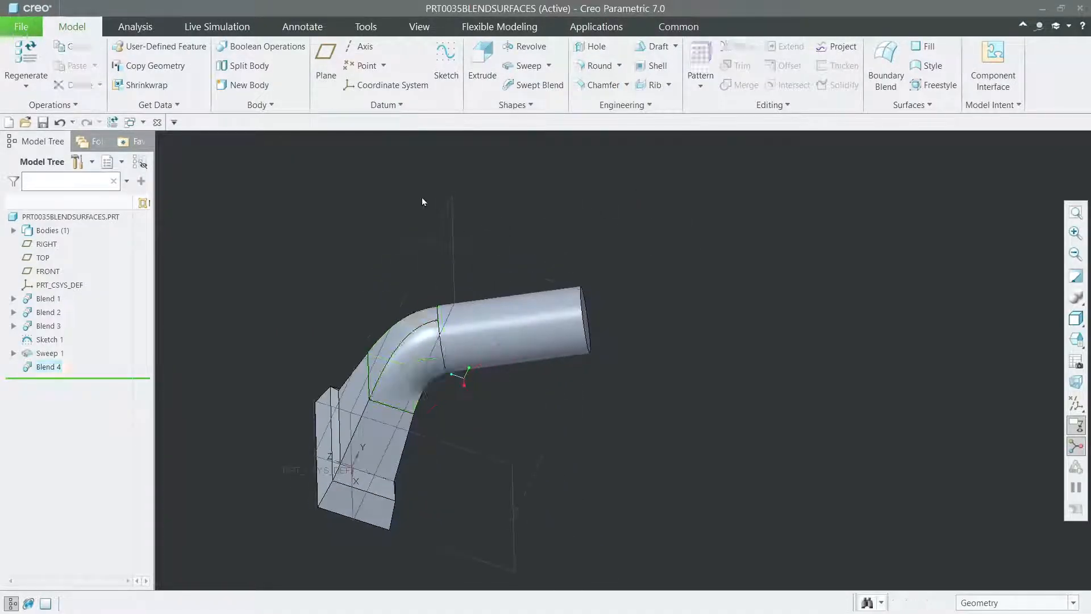
Turn off the display of datum planes so only the solid part is shown
{"action": "left_click", "coordinate": [1075, 404]}
{"action": "left_click", "coordinate": [1014, 482]}
{"action": "middle_click_drag", "start_coordinate": [564, 220], "coordinate": [574, 199]}
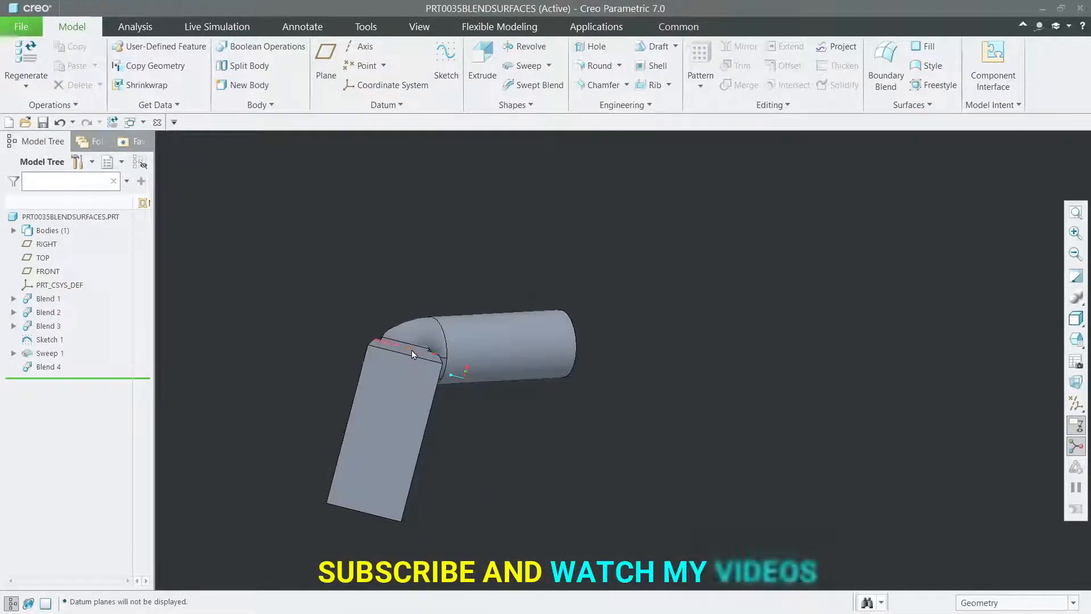
{"action": "left_click", "coordinate": [400, 381]}
{"action": "left_click", "coordinate": [397, 212]}
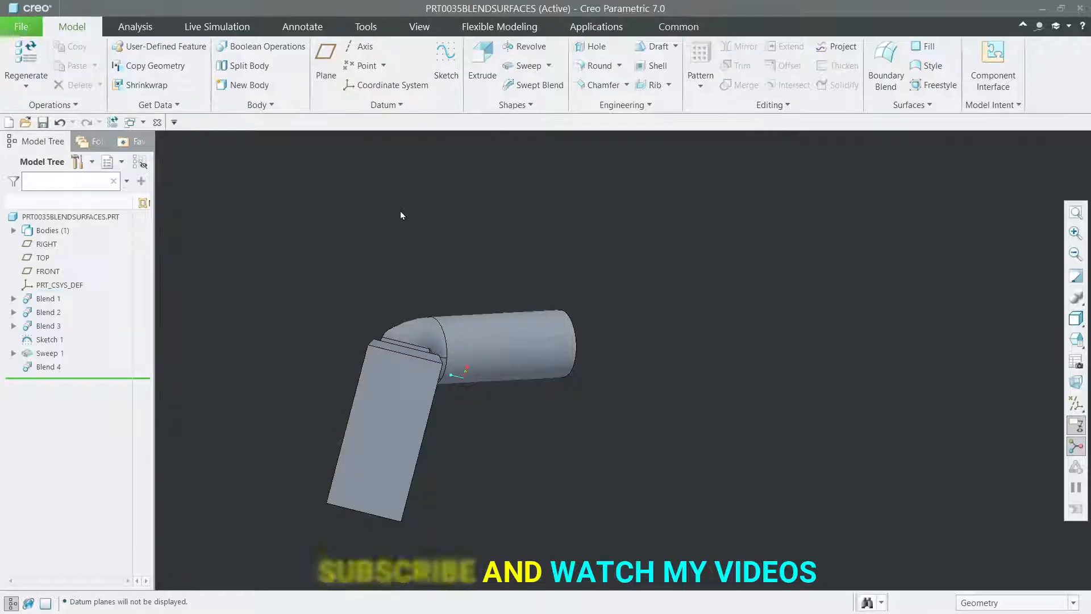
Start a Shell feature with a thickness of 2 and choose the cylinder's free end face as the surface to remove
{"action": "middle_click_drag", "start_coordinate": [397, 212], "coordinate": [384, 274]}
{"action": "left_click", "coordinate": [653, 65]}
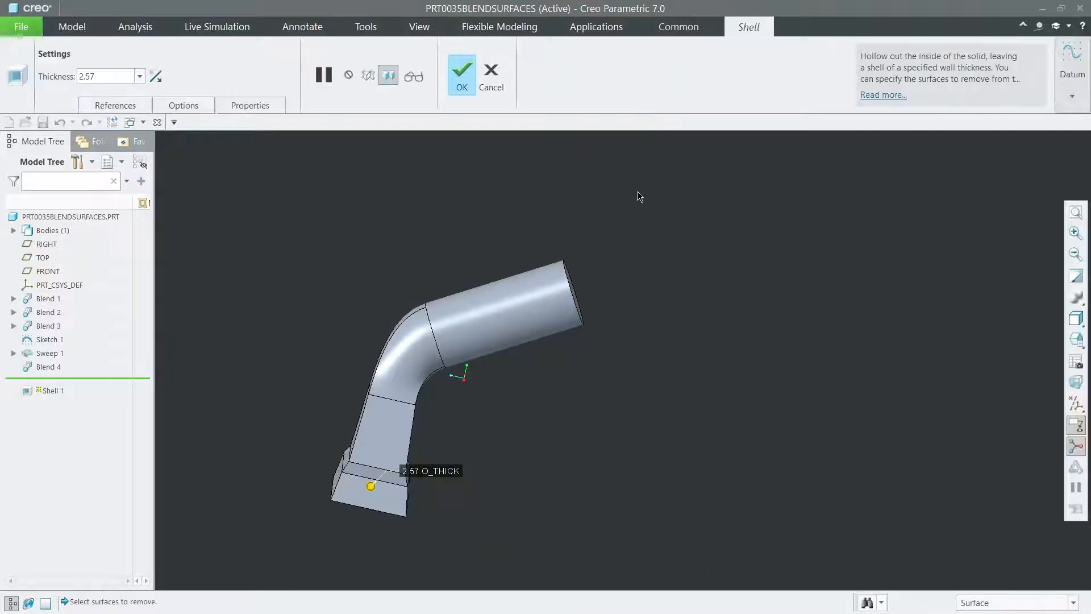
{"action": "type", "text": "2"}
{"action": "key", "text": "Return"}
{"action": "left_click", "coordinate": [114, 106]}
{"action": "middle_click_drag", "start_coordinate": [465, 190], "coordinate": [534, 307]}
{"action": "left_click", "coordinate": [534, 307]}
{"action": "mouse_move", "coordinate": [596, 272]}
{"action": "middle_mouse_down"}
{"action": "mouse_move", "coordinate": [563, 302]}
{"action": "mouse_move", "coordinate": [543, 193]}
{"action": "middle_mouse_up"}
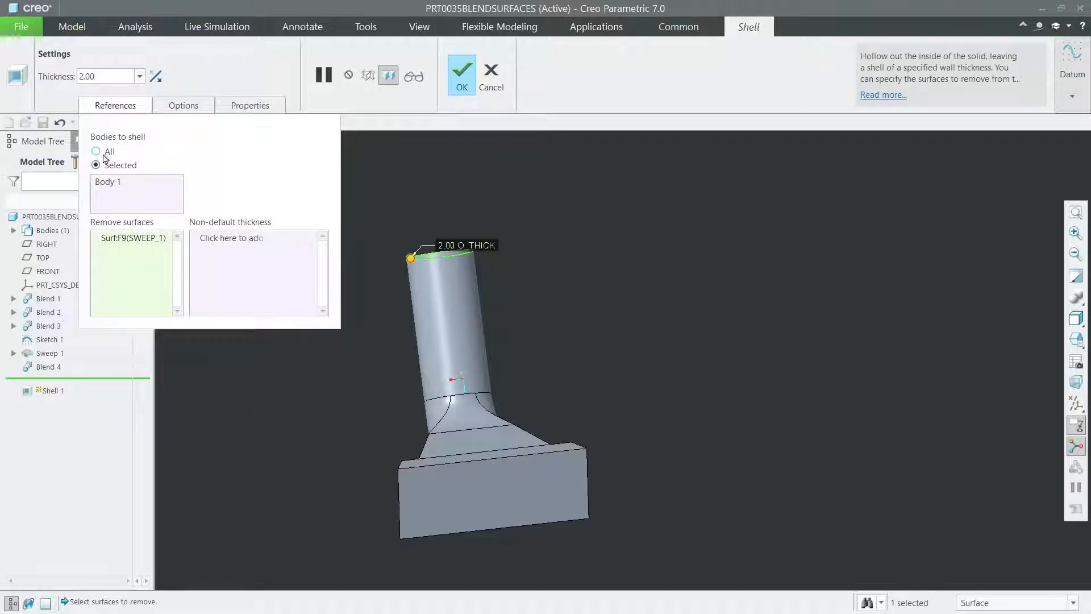
Apply the shell to all bodies, preview the hollowed part and complete the feature
{"action": "left_click", "coordinate": [95, 151]}
{"action": "mouse_move", "coordinate": [470, 206]}
{"action": "middle_mouse_down"}
{"action": "mouse_move", "coordinate": [566, 250]}
{"action": "mouse_move", "coordinate": [533, 295]}
{"action": "middle_mouse_up"}
{"action": "left_click", "coordinate": [416, 80]}
{"action": "mouse_move", "coordinate": [467, 146]}
{"action": "middle_mouse_down"}
{"action": "mouse_move", "coordinate": [482, 207]}
{"action": "mouse_move", "coordinate": [384, 273]}
{"action": "mouse_move", "coordinate": [450, 329]}
{"action": "mouse_move", "coordinate": [485, 147]}
{"action": "middle_mouse_up"}
{"action": "left_click", "coordinate": [461, 80]}
{"action": "middle_click_drag", "start_coordinate": [562, 272], "coordinate": [662, 294]}
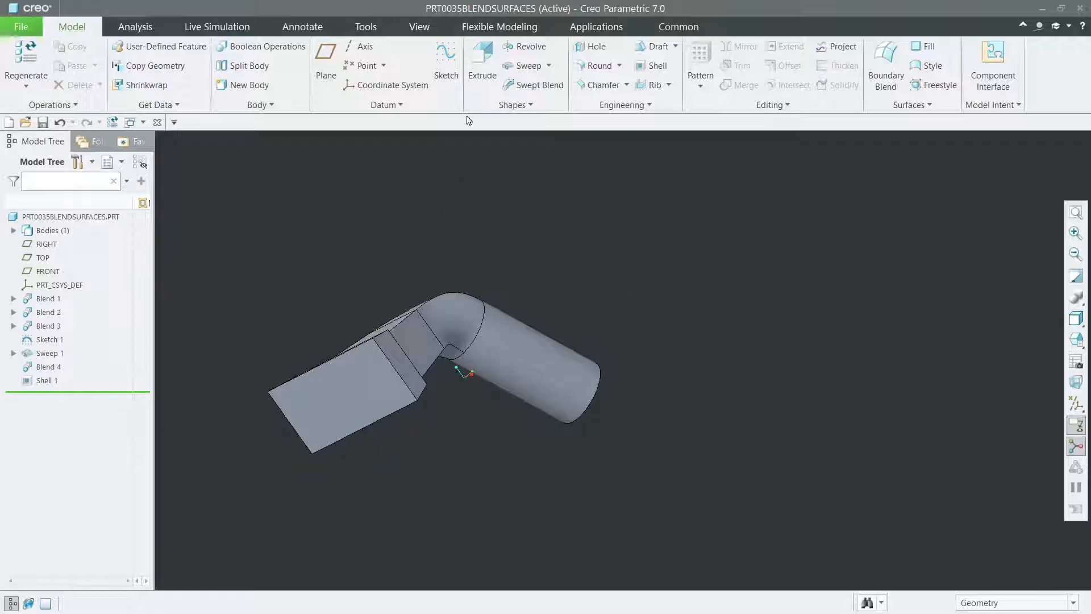
{"action": "left_click", "coordinate": [420, 26]}
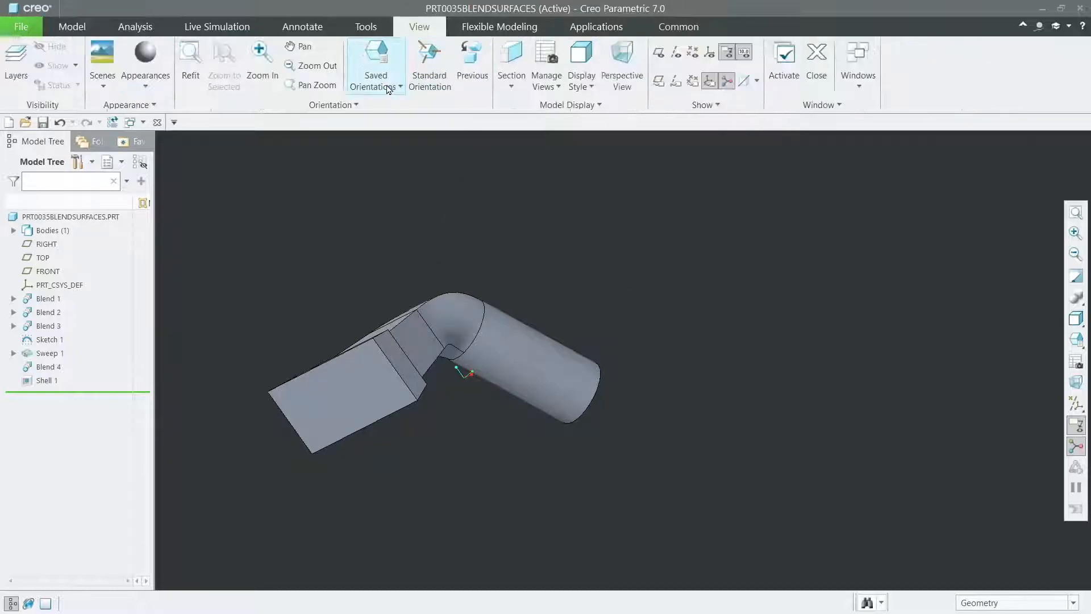
{"action": "left_click", "coordinate": [511, 85]}
{"action": "left_click", "coordinate": [523, 133]}
{"action": "middle_click_drag", "start_coordinate": [430, 212], "coordinate": [284, 252]}
{"action": "left_click", "coordinate": [697, 74]}
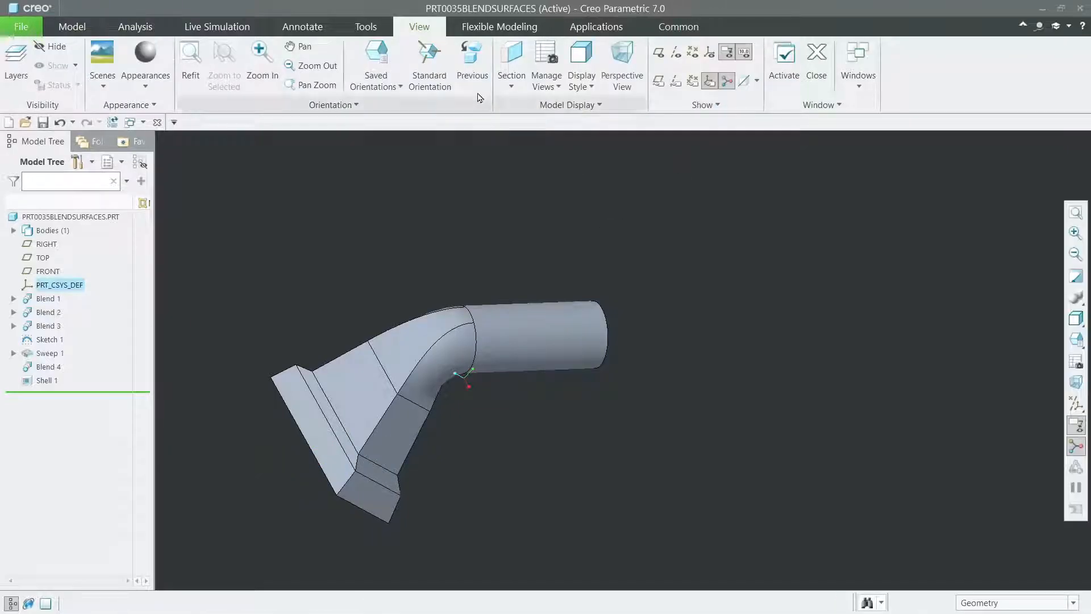
Create an X-direction section through the part's coordinate system at offset 0 to inspect the shelled interior
{"action": "left_click", "coordinate": [511, 85]}
{"action": "left_click", "coordinate": [523, 128]}
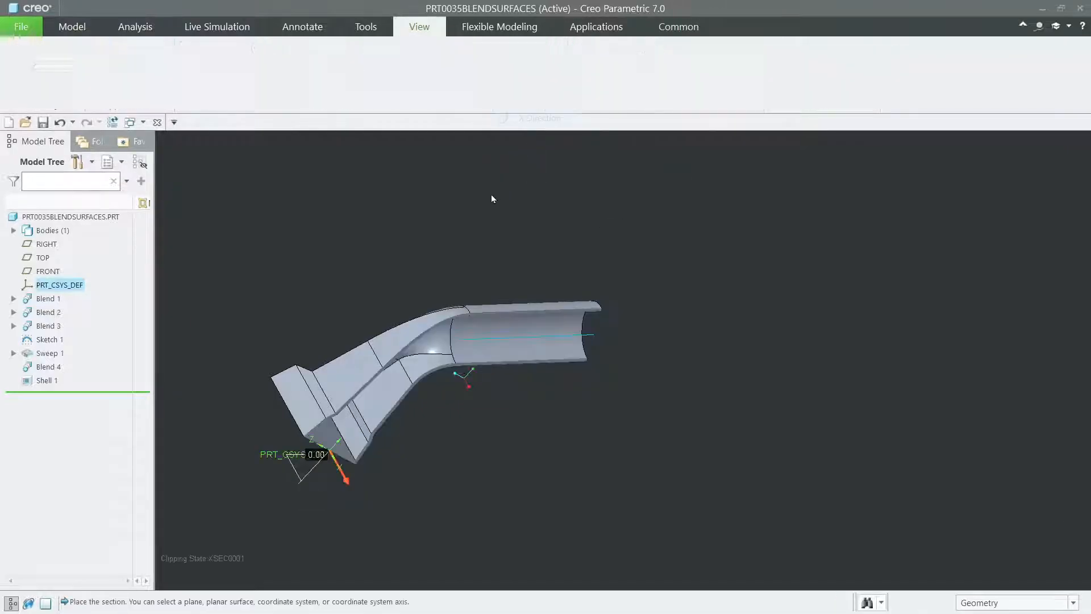
{"action": "middle_click_drag", "start_coordinate": [443, 234], "coordinate": [392, 200]}
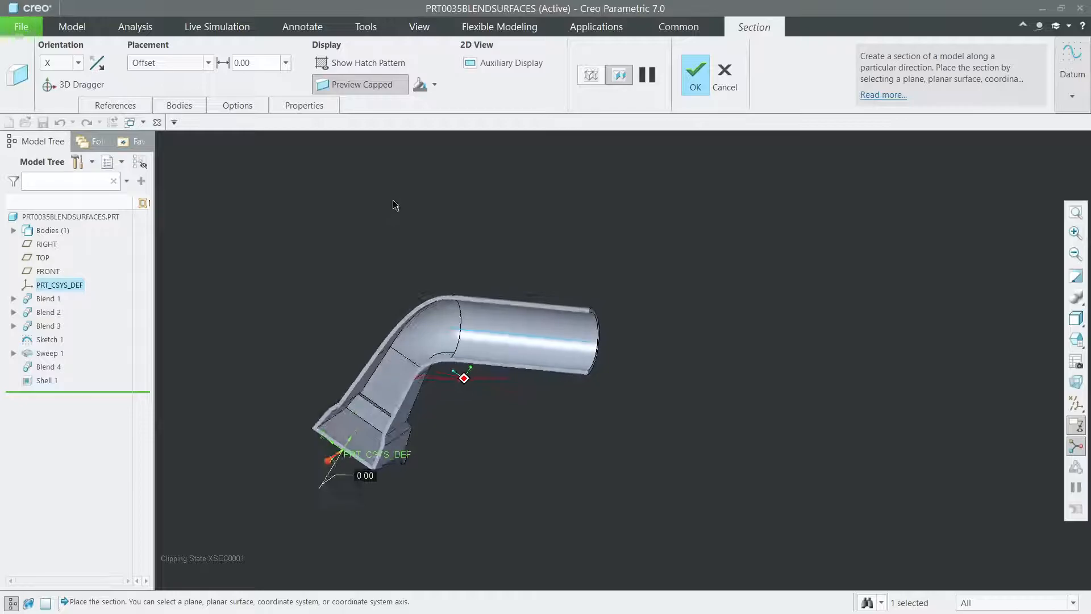
{"action": "scroll", "coordinate": [414, 355], "scroll_direction": "up", "scroll_amount": 3}
{"action": "middle_click_drag", "start_coordinate": [416, 394], "coordinate": [421, 344]}
{"action": "scroll", "coordinate": [429, 344], "scroll_direction": "up", "scroll_amount": 2}
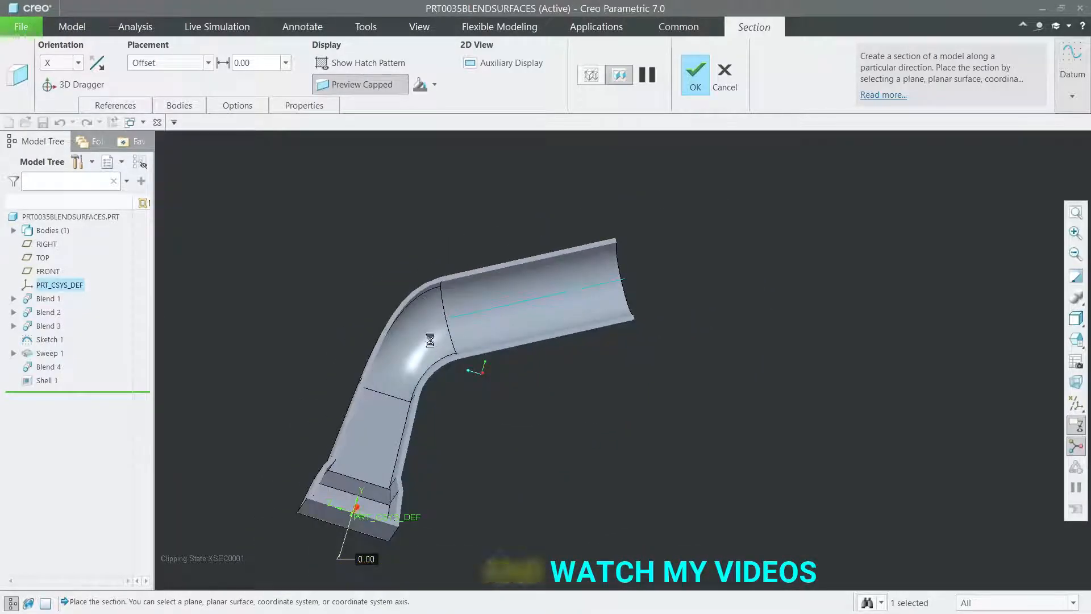
{"action": "middle_click", "coordinate": [431, 344]}
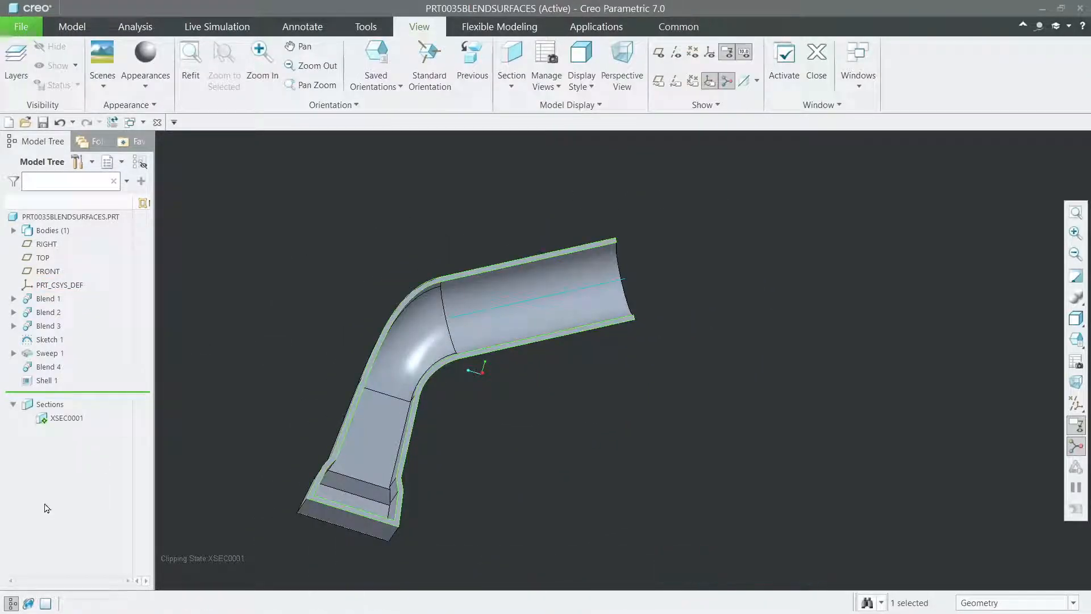
Delete the X-direction section and confirm, restoring the unclipped view of the part
{"action": "right_click", "coordinate": [72, 419]}
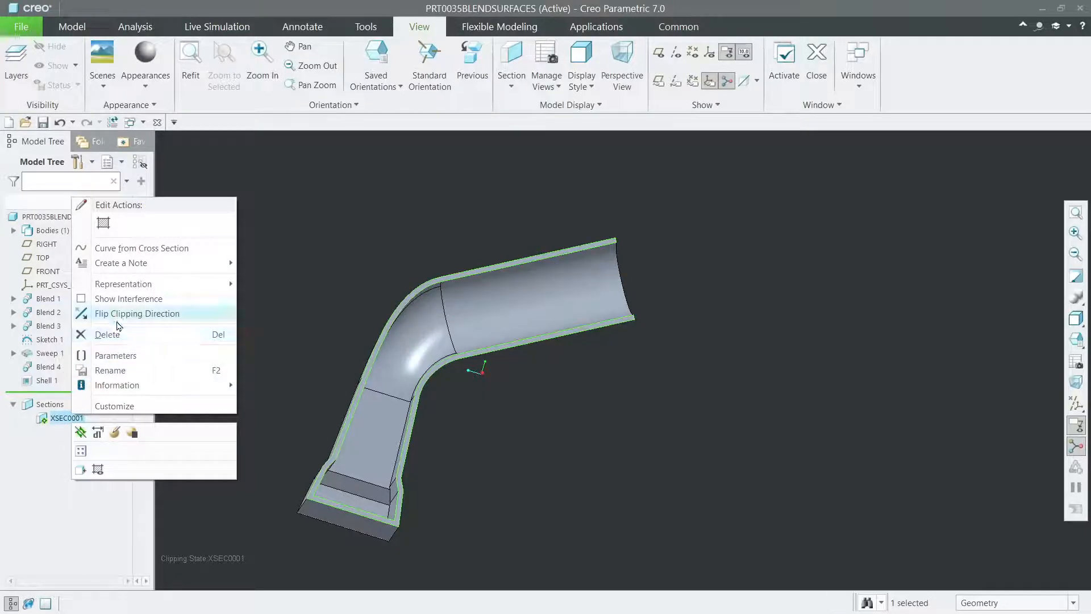
{"action": "left_click", "coordinate": [116, 334]}
{"action": "left_click", "coordinate": [516, 332]}
{"action": "mouse_move", "coordinate": [631, 468]}
{"action": "middle_mouse_down"}
{"action": "mouse_move", "coordinate": [679, 490]}
{"action": "mouse_move", "coordinate": [631, 468]}
{"action": "middle_mouse_up"}
Start a Round with radius 2 and add the outer corner edges running along the first side of the block and transition
{"action": "left_click", "coordinate": [75, 23]}
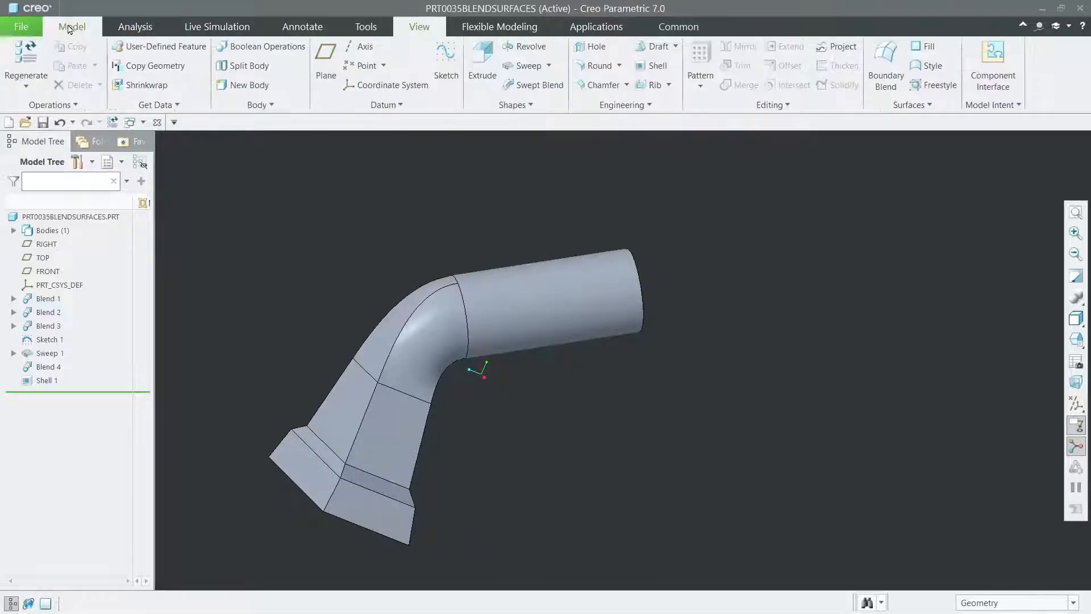
{"action": "left_click", "coordinate": [599, 66]}
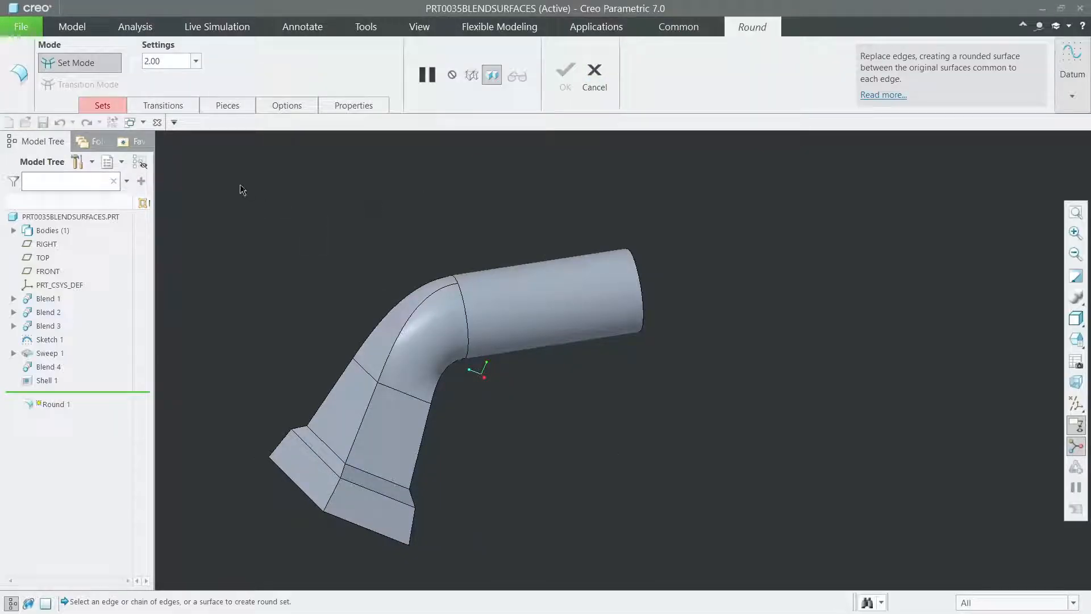
{"action": "left_click", "coordinate": [342, 475]}
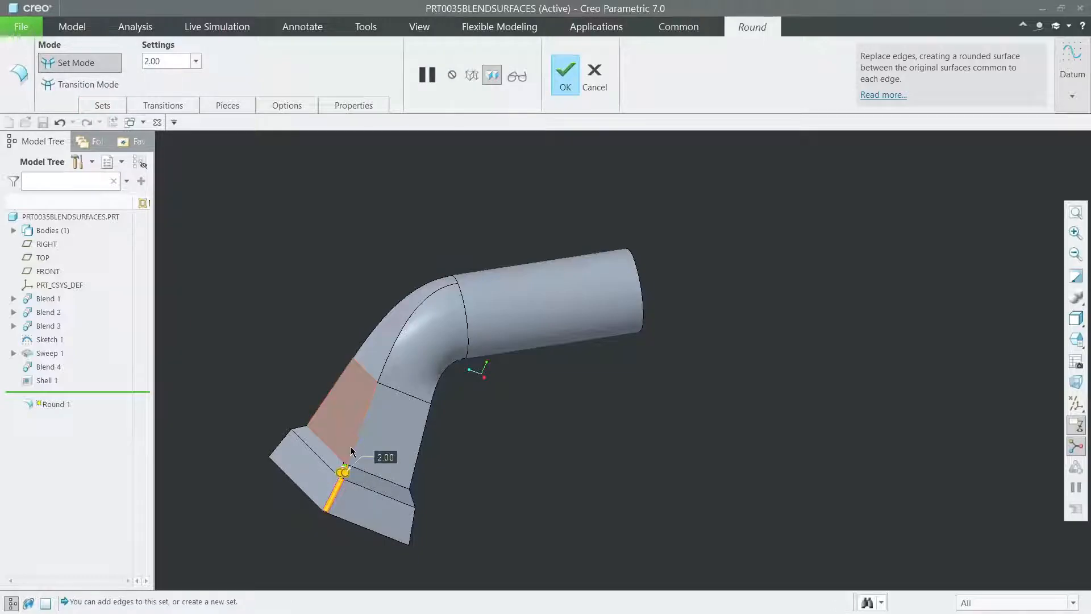
{"action": "left_click", "coordinate": [353, 448]}
{"action": "middle_click_drag", "start_coordinate": [489, 460], "coordinate": [467, 429]}
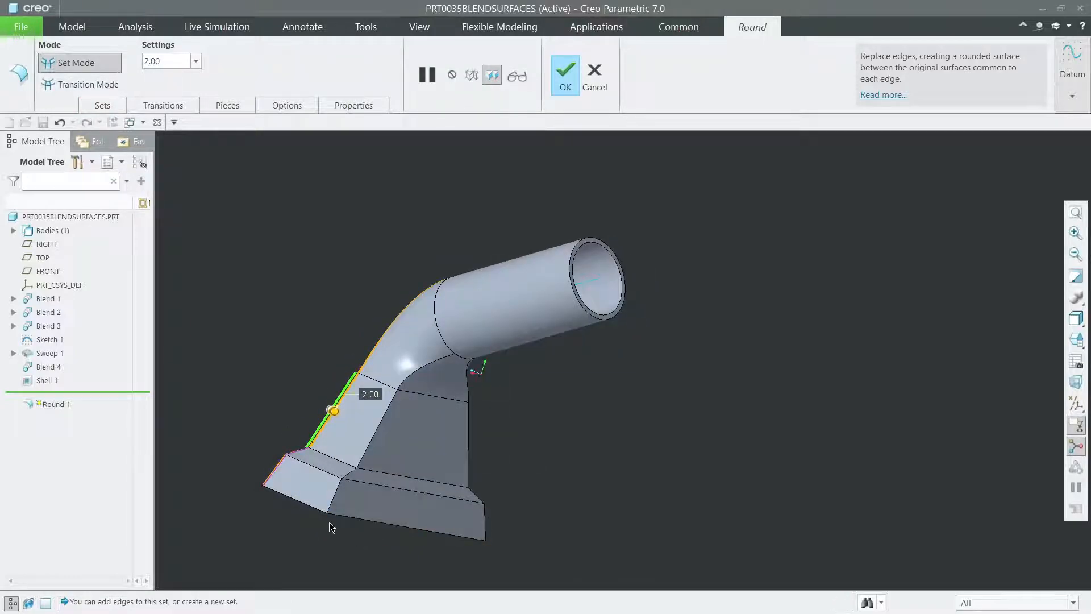
{"action": "left_click", "coordinate": [345, 478]}
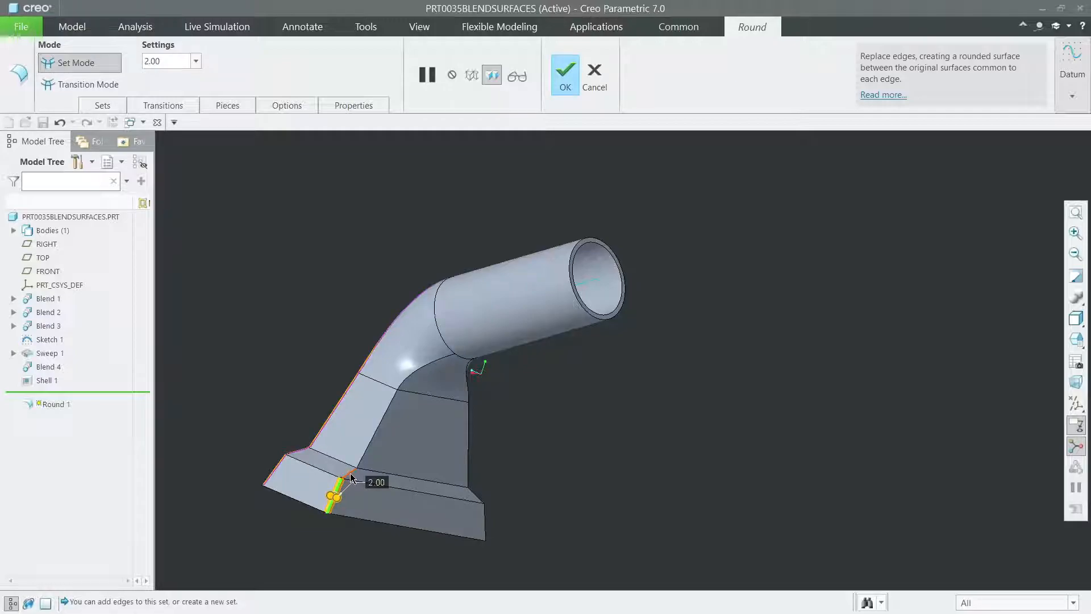
Add the remaining corner edges of the block and transition to the radius 2 round and complete the feature
{"action": "middle_click_drag", "start_coordinate": [367, 452], "coordinate": [589, 563]}
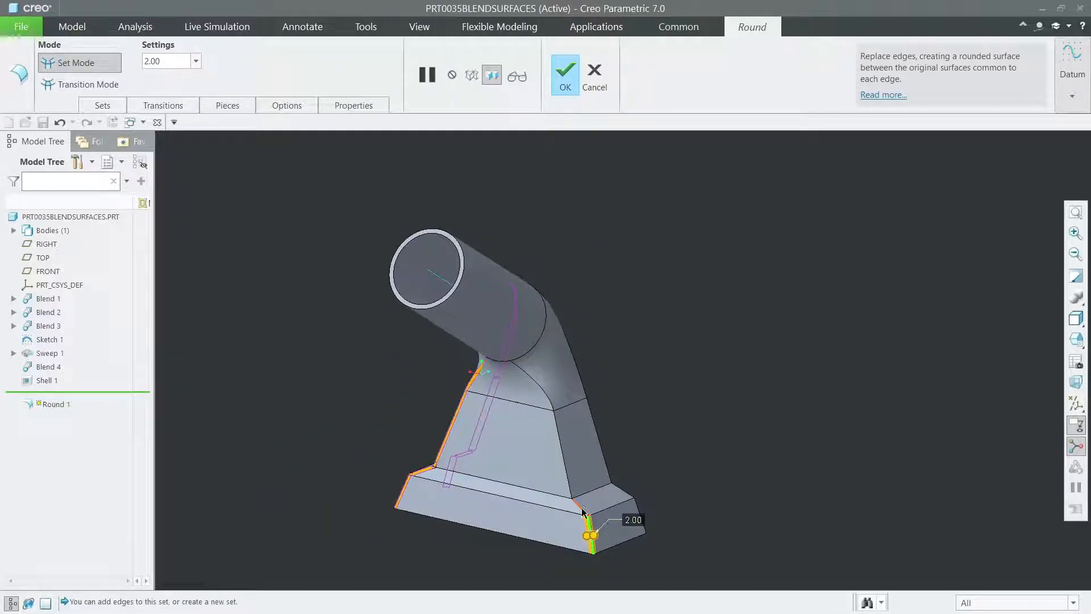
{"action": "left_click", "coordinate": [570, 486]}
{"action": "middle_click_drag", "start_coordinate": [554, 472], "coordinate": [659, 432]}
{"action": "middle_click_drag", "start_coordinate": [707, 564], "coordinate": [667, 537]}
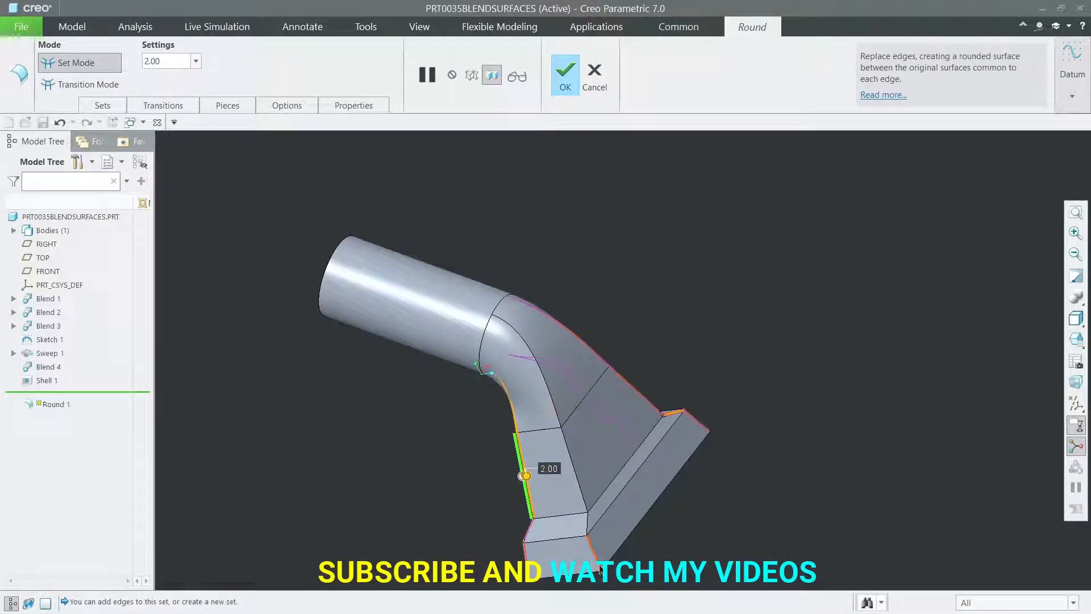
{"action": "left_click", "coordinate": [590, 544]}
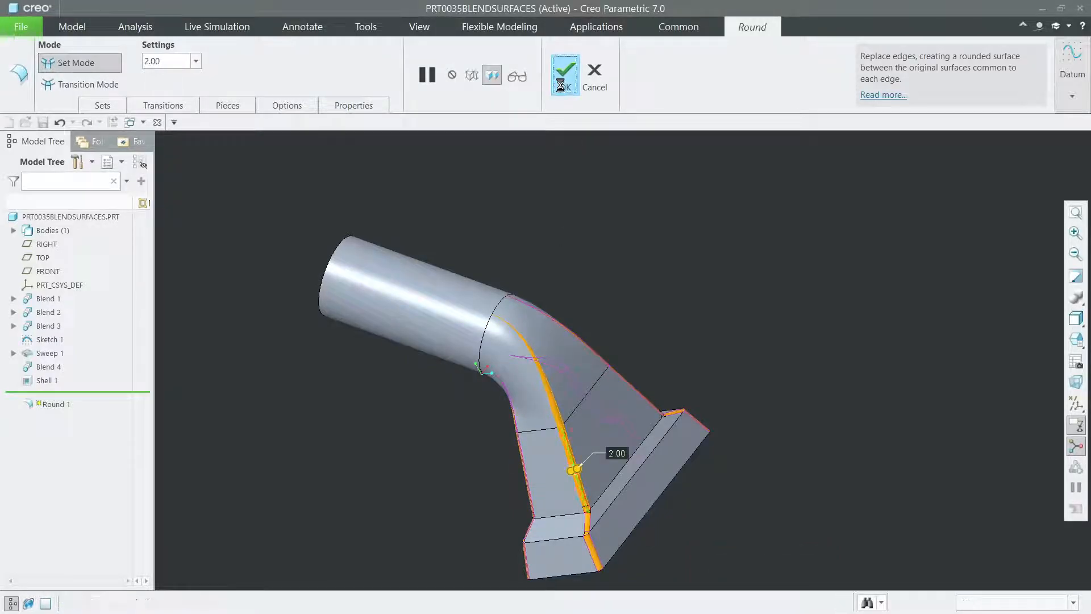
{"action": "middle_click_drag", "start_coordinate": [582, 208], "coordinate": [643, 214]}
{"action": "left_click", "coordinate": [663, 277]}
{"action": "middle_click_drag", "start_coordinate": [662, 277], "coordinate": [432, 239]}
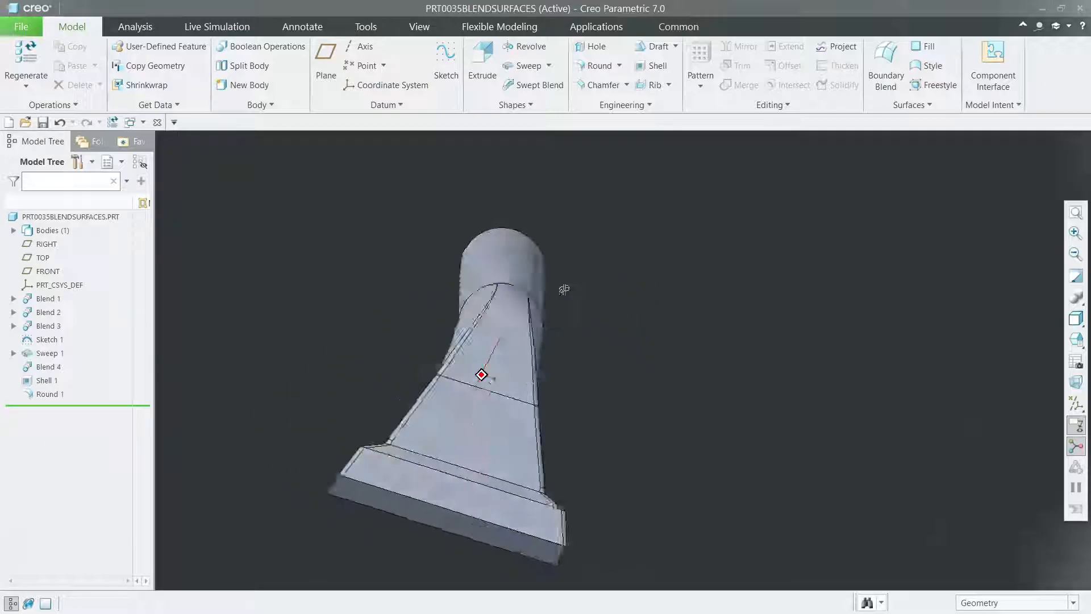